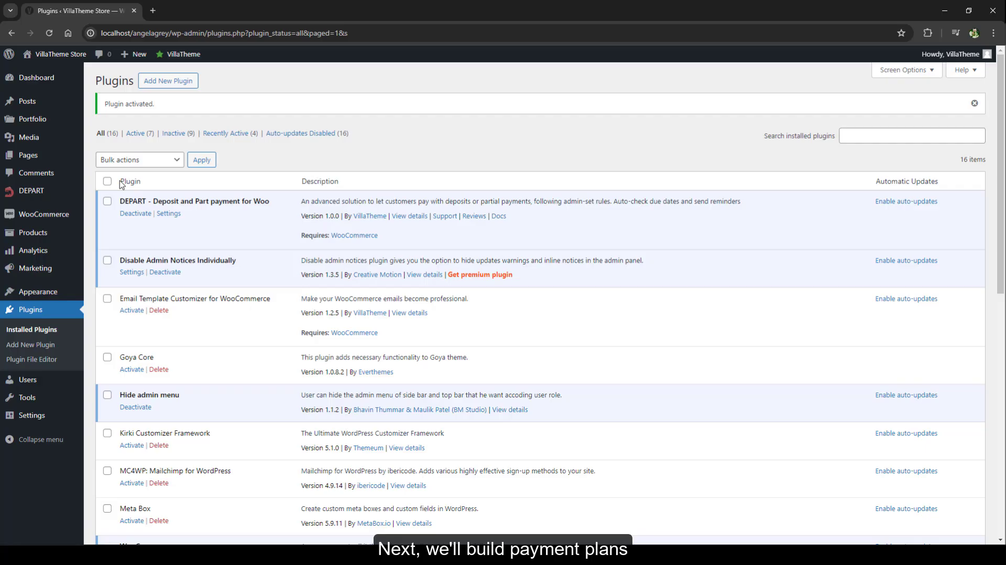
- Open the DEPART payment plans and deactivate Sample plan
{"action": "mouse_move", "coordinate": [178, 54]}
{"action": "left_click", "coordinate": [177, 76]}
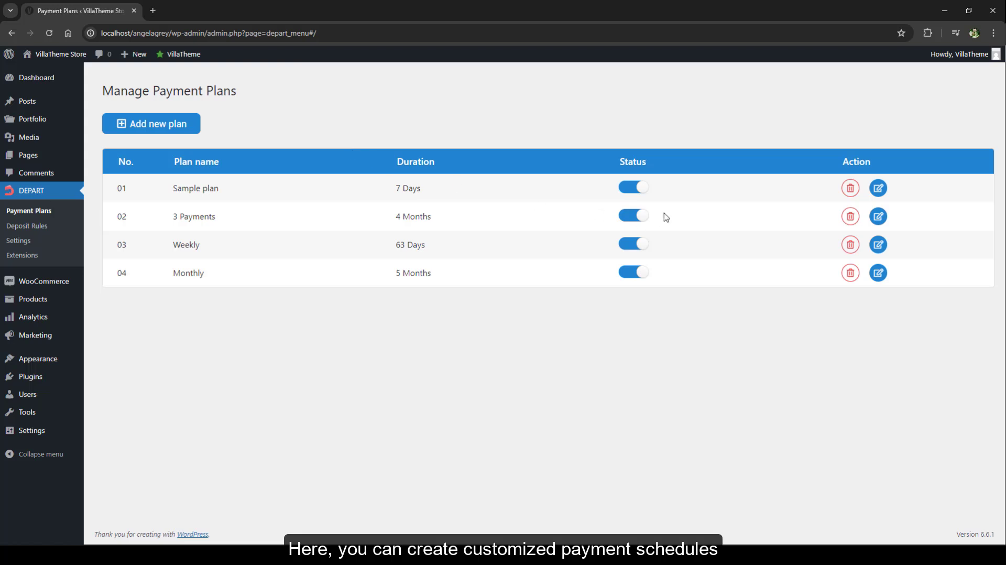
{"action": "left_click", "coordinate": [630, 191]}
- Open Sample plan for editing and change its second payment's interval unit to months
{"action": "left_click", "coordinate": [877, 190]}
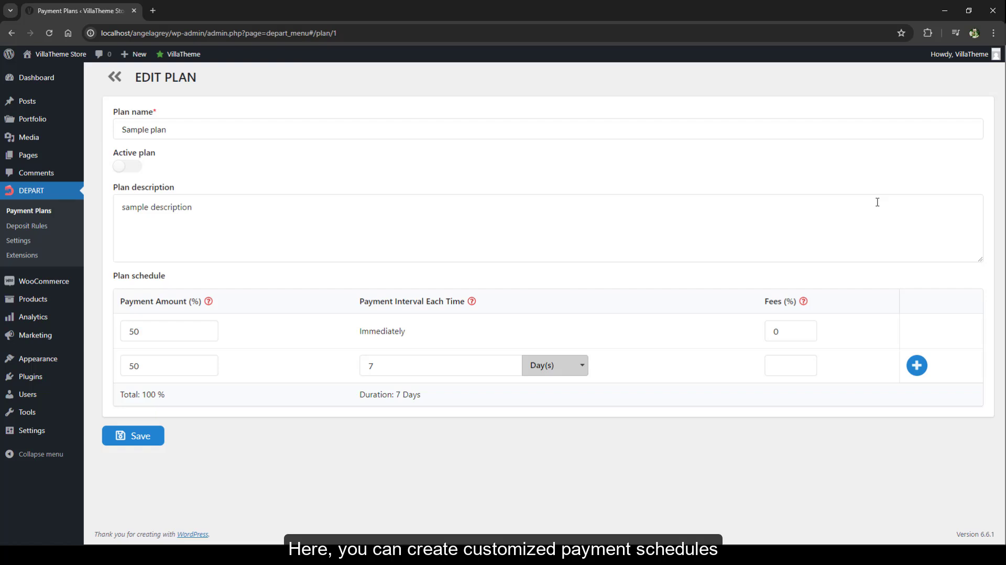
{"action": "mouse_move", "coordinate": [212, 300]}
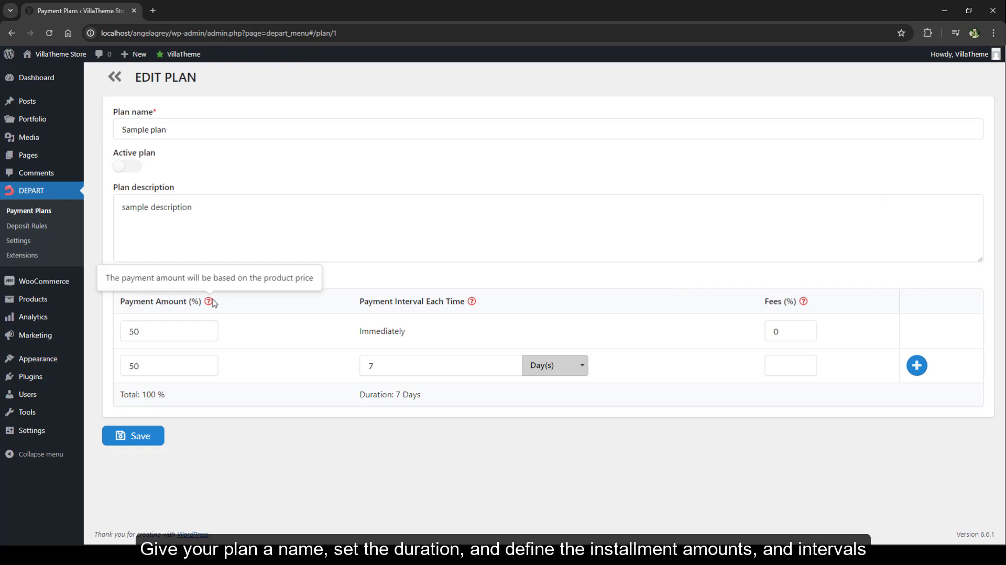
{"action": "mouse_move", "coordinate": [472, 303]}
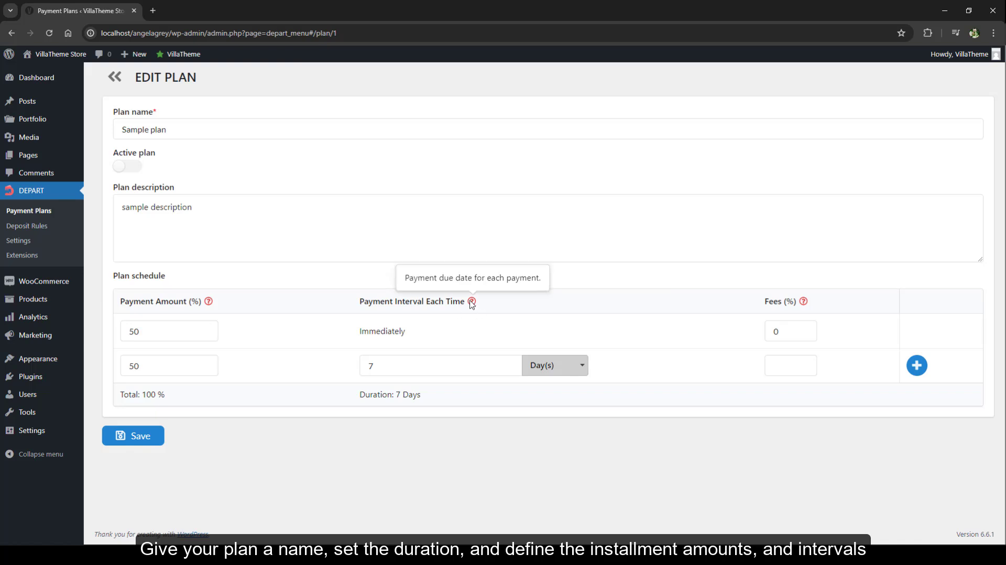
{"action": "left_click", "coordinate": [555, 367]}
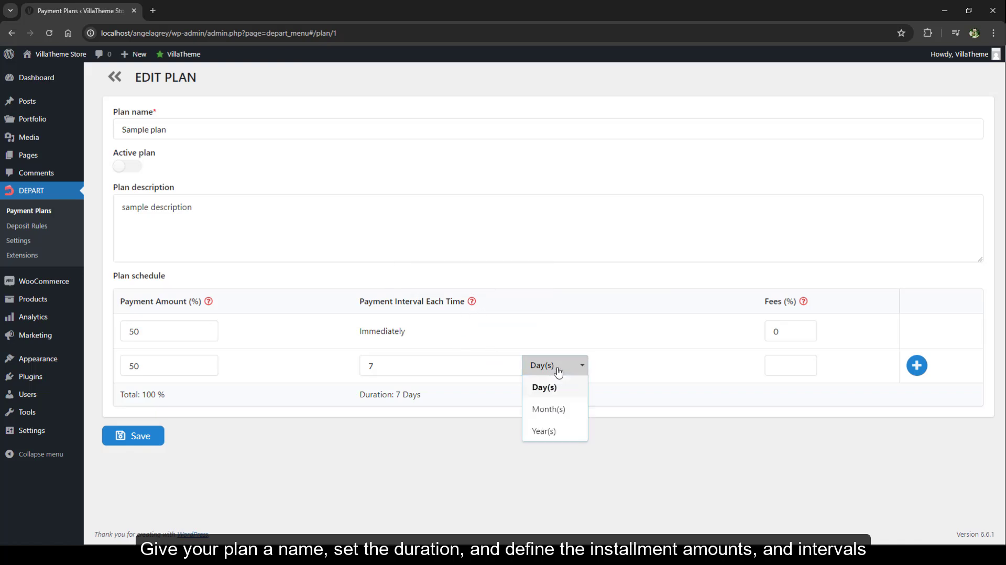
{"action": "left_click", "coordinate": [555, 408]}
- Try adding two more installments to Sample plan's schedule, and return to the plan list without saving
{"action": "mouse_move", "coordinate": [804, 304]}
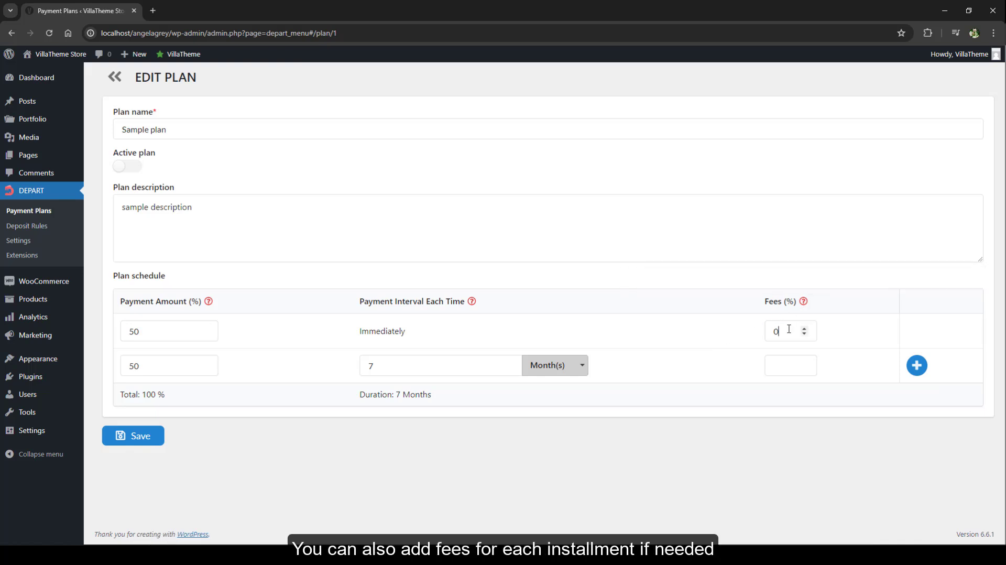
{"action": "left_click", "coordinate": [789, 366]}
{"action": "left_click", "coordinate": [916, 365]}
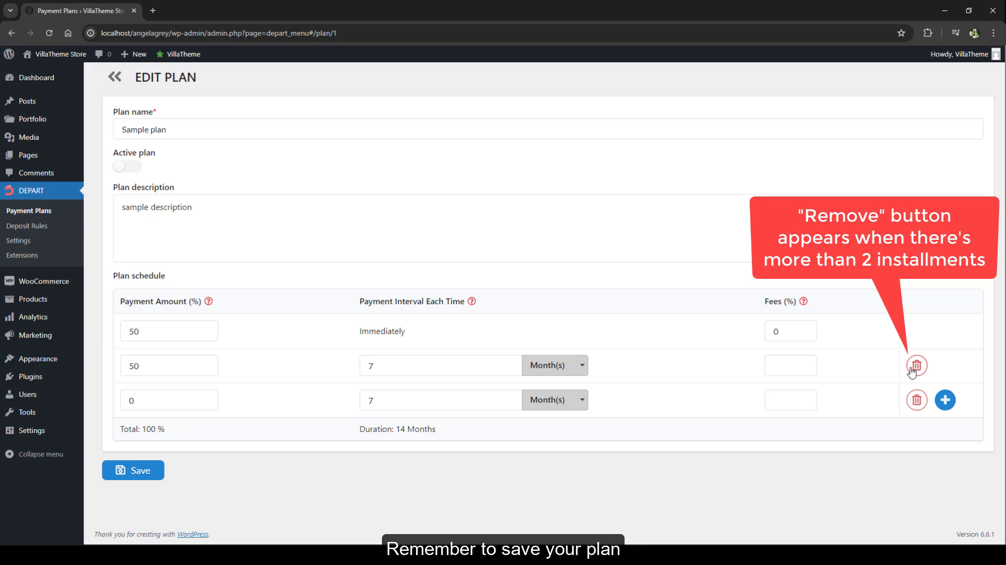
{"action": "left_click", "coordinate": [946, 401]}
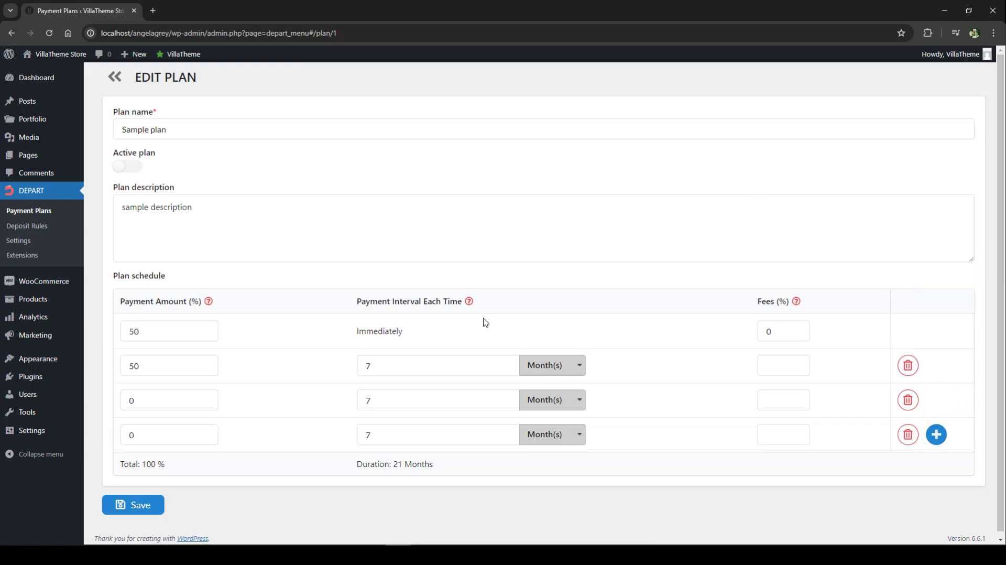
{"action": "left_click", "coordinate": [114, 79]}
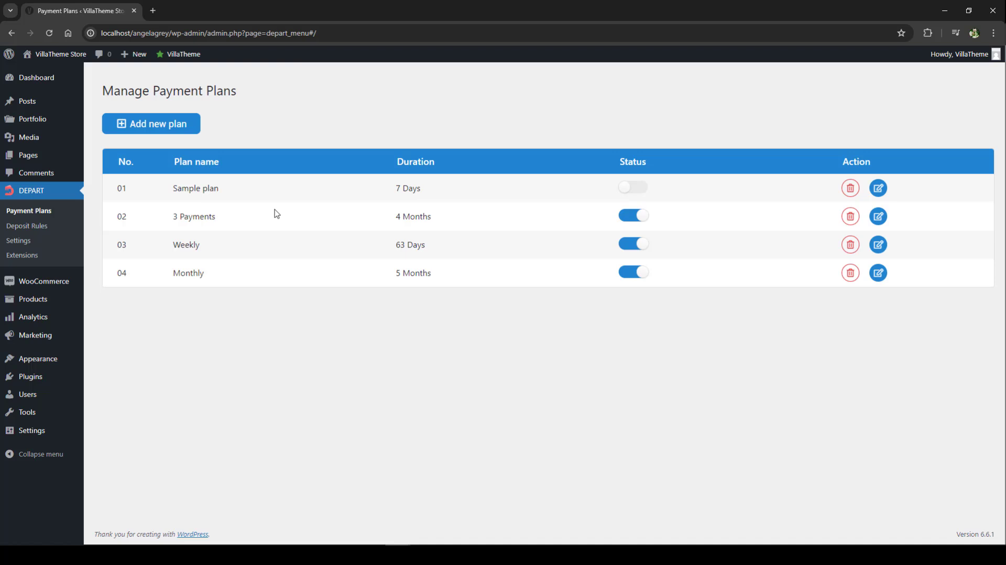
- Create a new payment plan named "5 installments" and add further installments to its schedule
{"action": "left_click", "coordinate": [167, 124]}
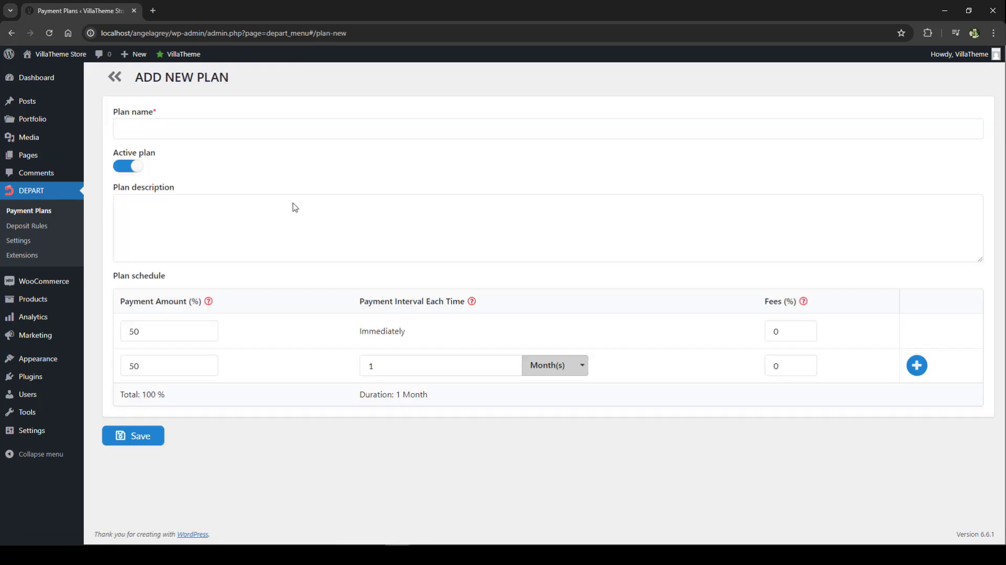
{"action": "left_click", "coordinate": [158, 125]}
{"action": "type", "text": "5 installments"}
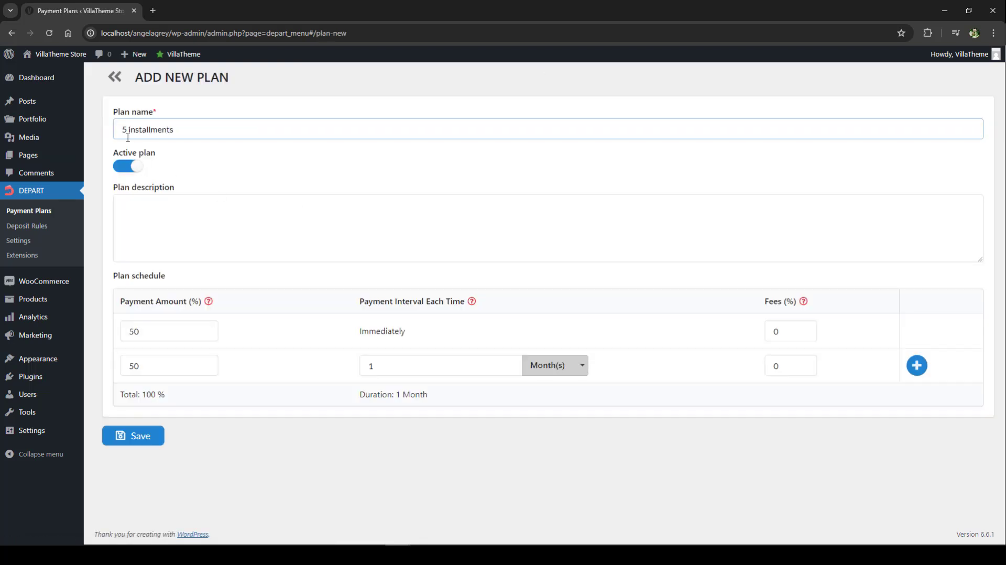
{"action": "left_click", "coordinate": [916, 365]}
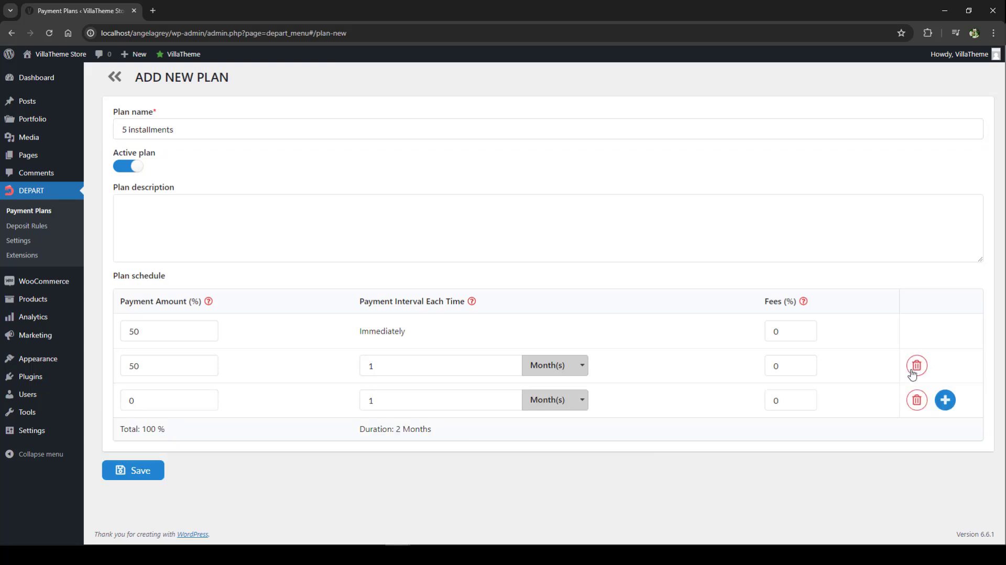
{"action": "left_click", "coordinate": [943, 399]}
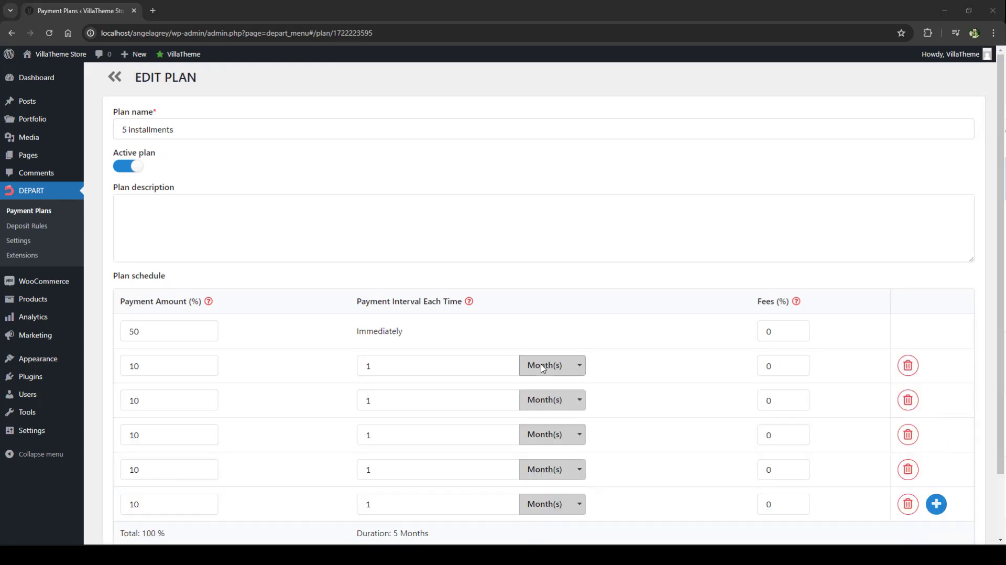
- Set the first deferred payment's interval to 10 days in the 5 installments plan, and save the plan
{"action": "left_click", "coordinate": [543, 368]}
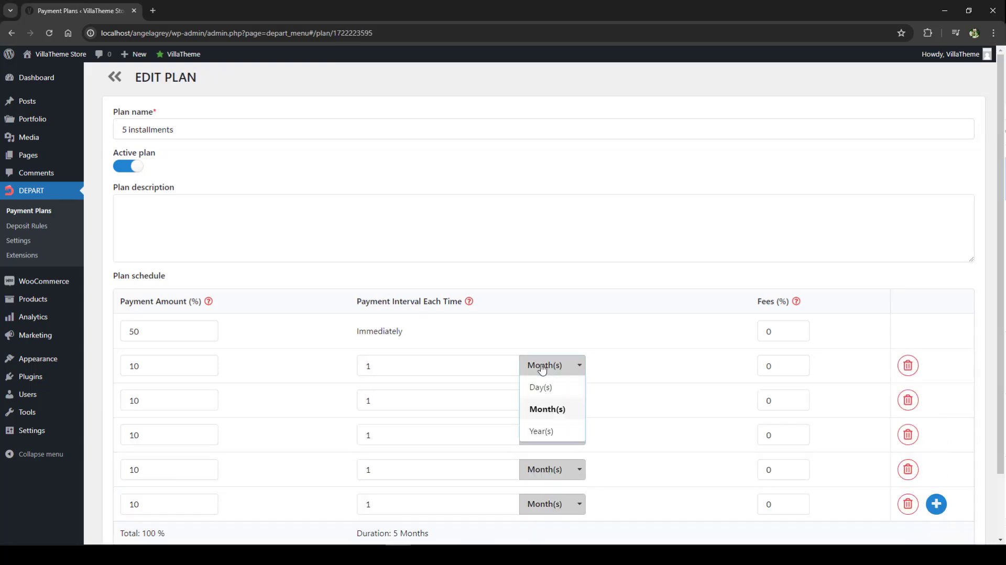
{"action": "left_click", "coordinate": [540, 387]}
{"action": "left_click", "coordinate": [550, 370]}
{"action": "left_click", "coordinate": [448, 366]}
{"action": "type", "text": "0"}
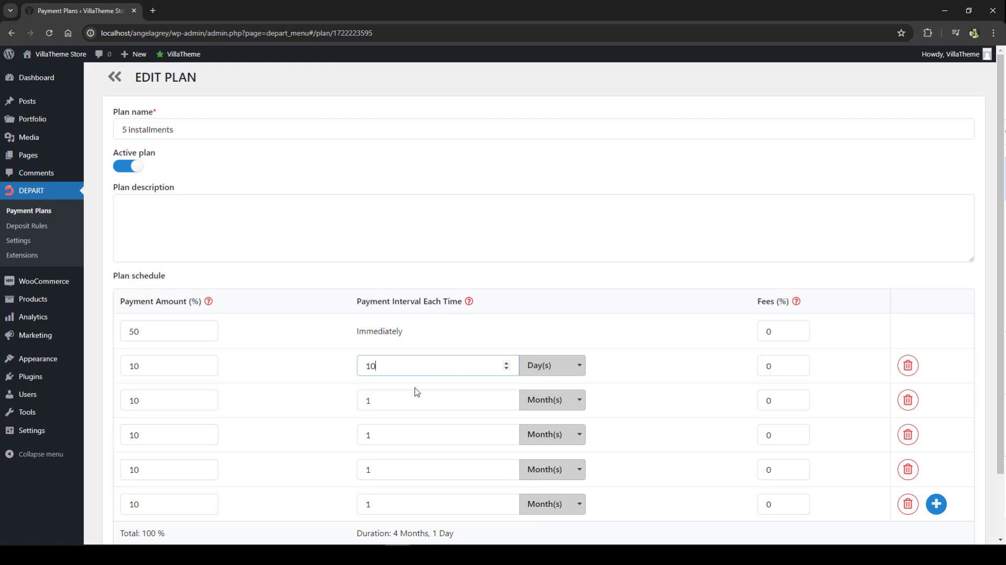
{"action": "scroll", "coordinate": [521, 535], "scroll_direction": "down", "scroll_amount": 2}
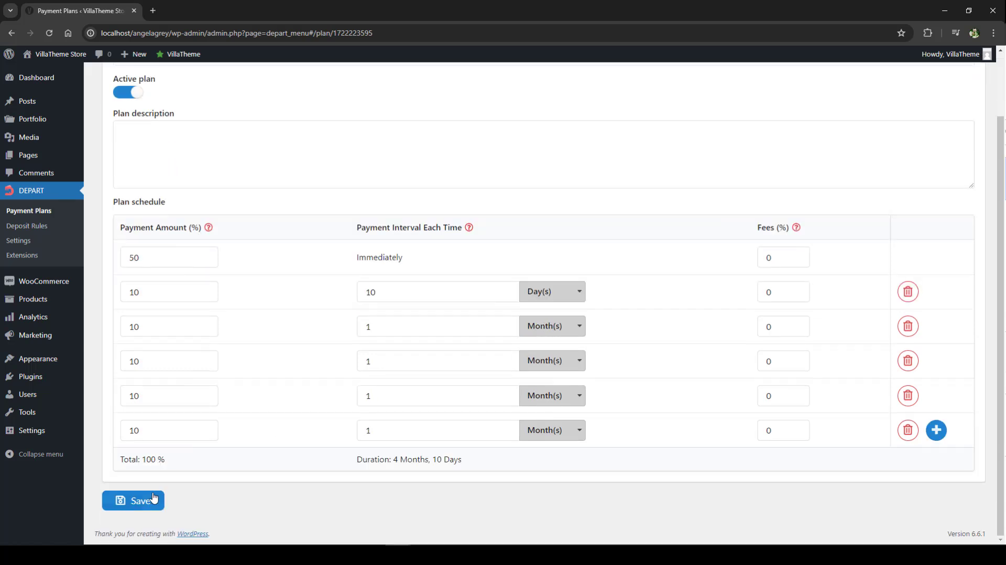
{"action": "left_click", "coordinate": [149, 500]}
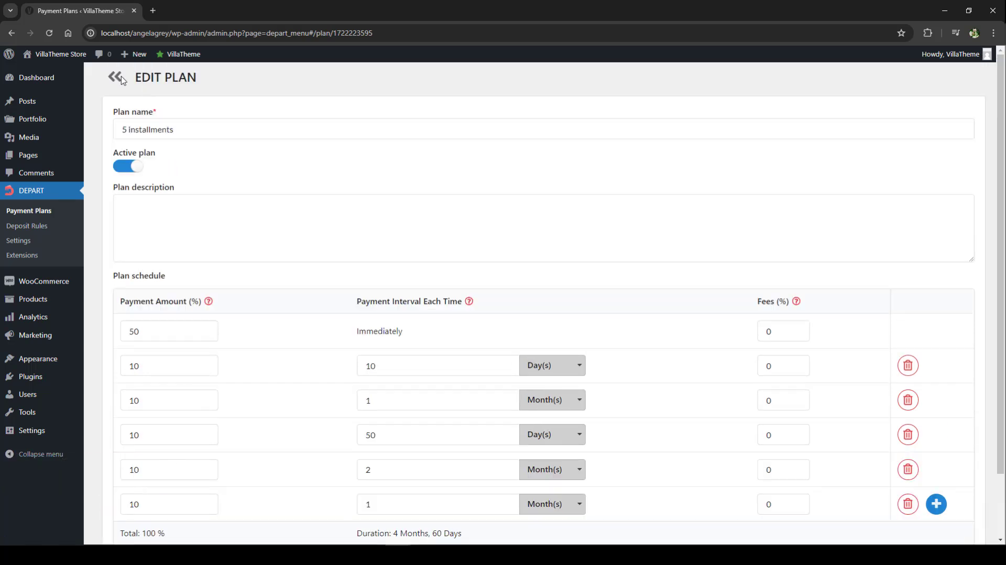
{"action": "left_click", "coordinate": [114, 78]}
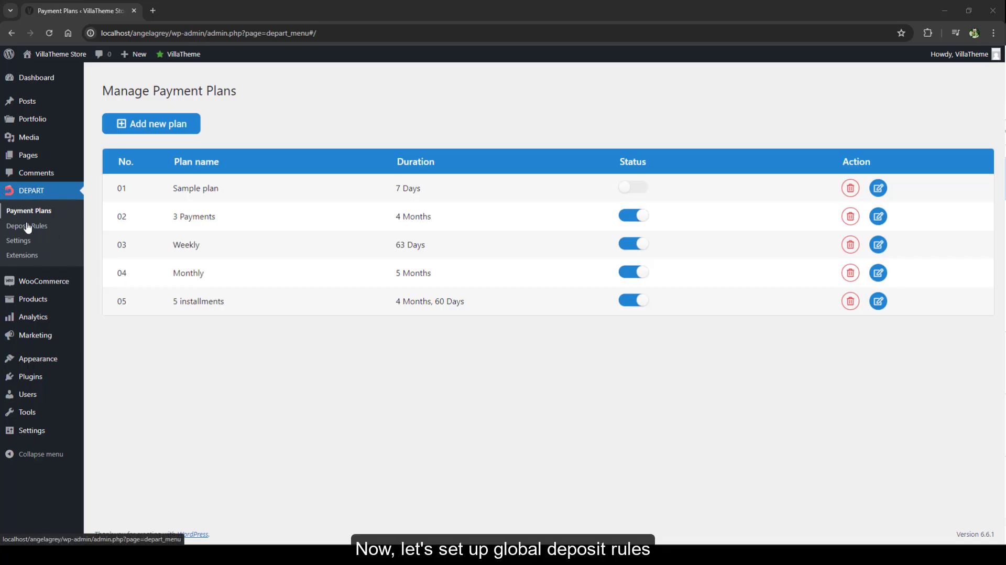
- Open Default rule from the deposit rules and examine its activation switch, conditions and selectable payment plans
{"action": "left_click", "coordinate": [27, 226]}
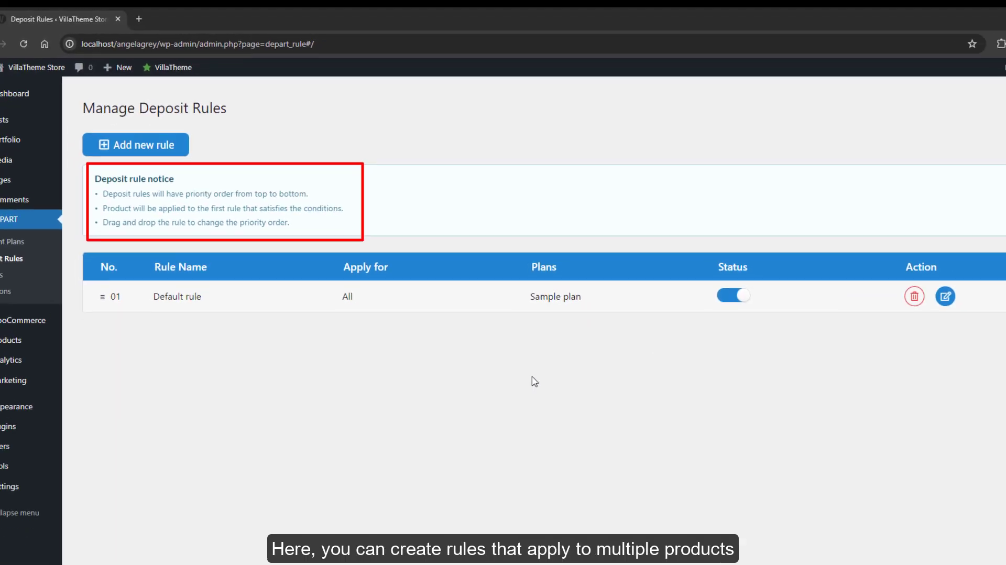
{"action": "left_click", "coordinate": [946, 297]}
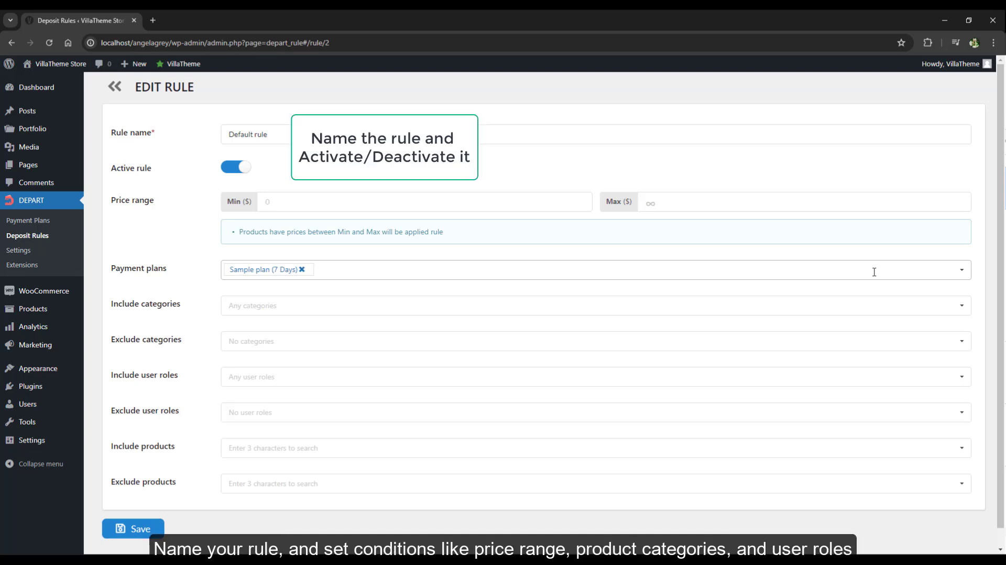
{"action": "left_click", "coordinate": [241, 168]}
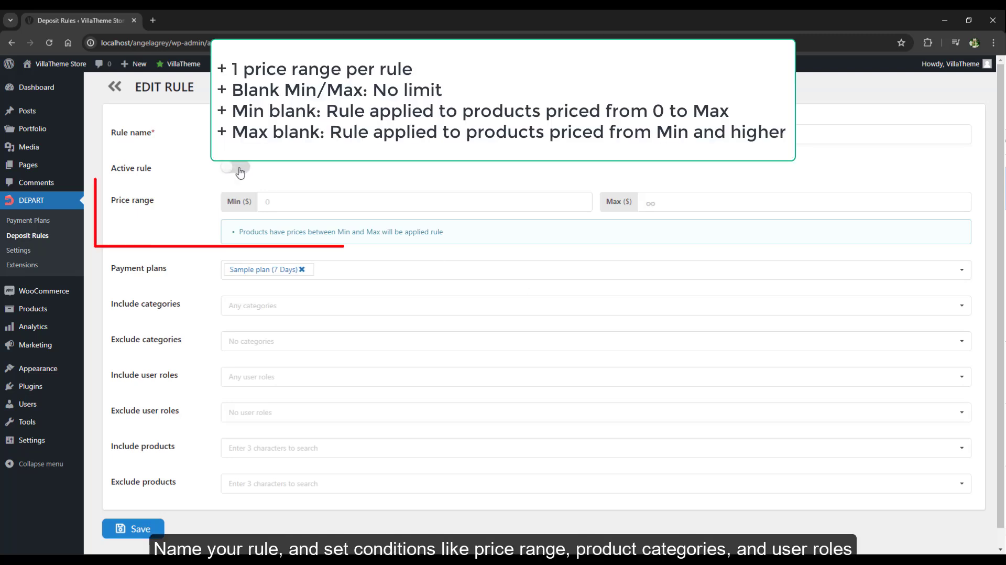
{"action": "left_click", "coordinate": [235, 170]}
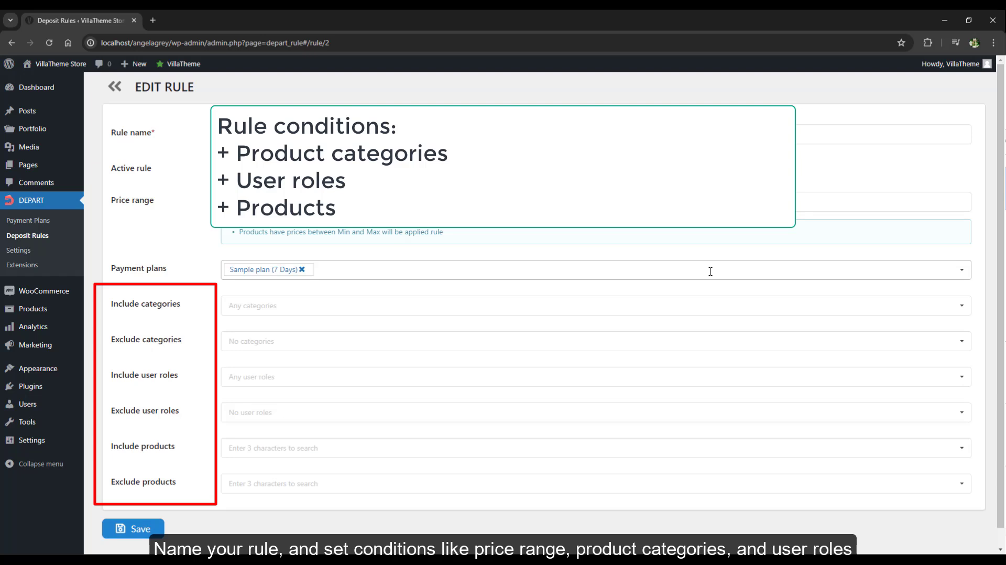
{"action": "left_click", "coordinate": [335, 270]}
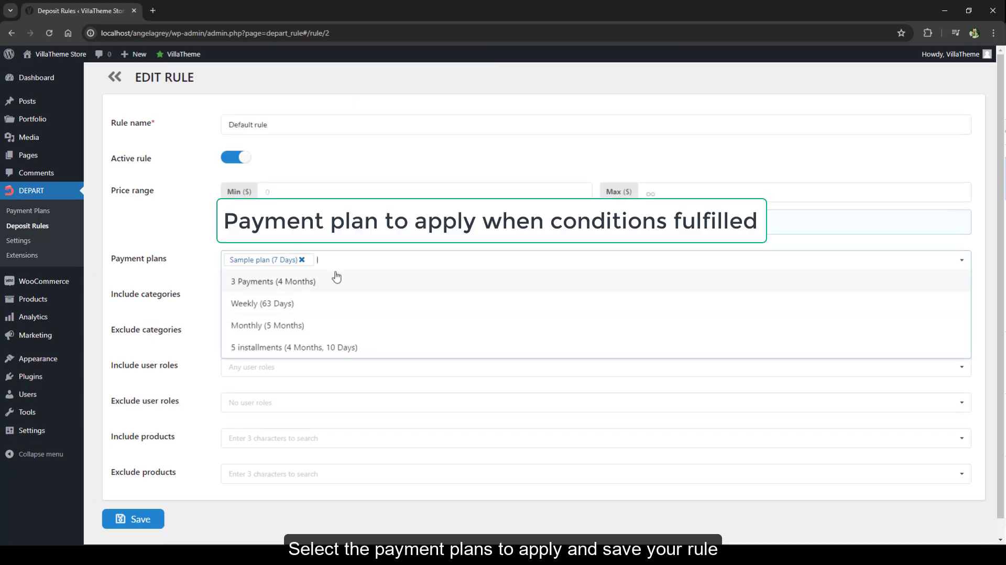
{"action": "left_click", "coordinate": [408, 252]}
{"action": "left_click", "coordinate": [115, 77]}
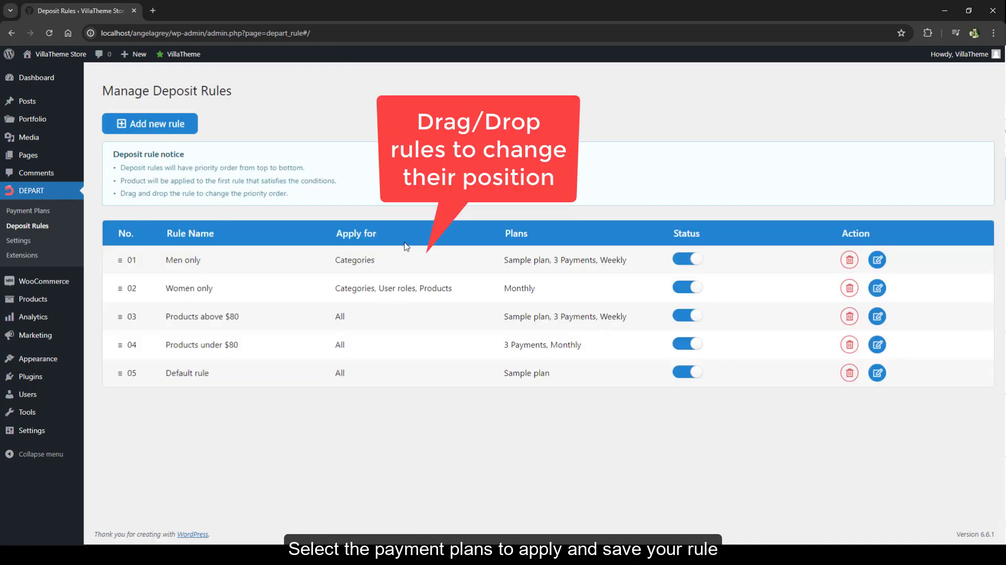
- Reorder the deposit rules so Women only precedes Men only and Products under $80 precedes Products above $80
{"action": "left_click_drag", "start_coordinate": [396, 262], "coordinate": [391, 305]}
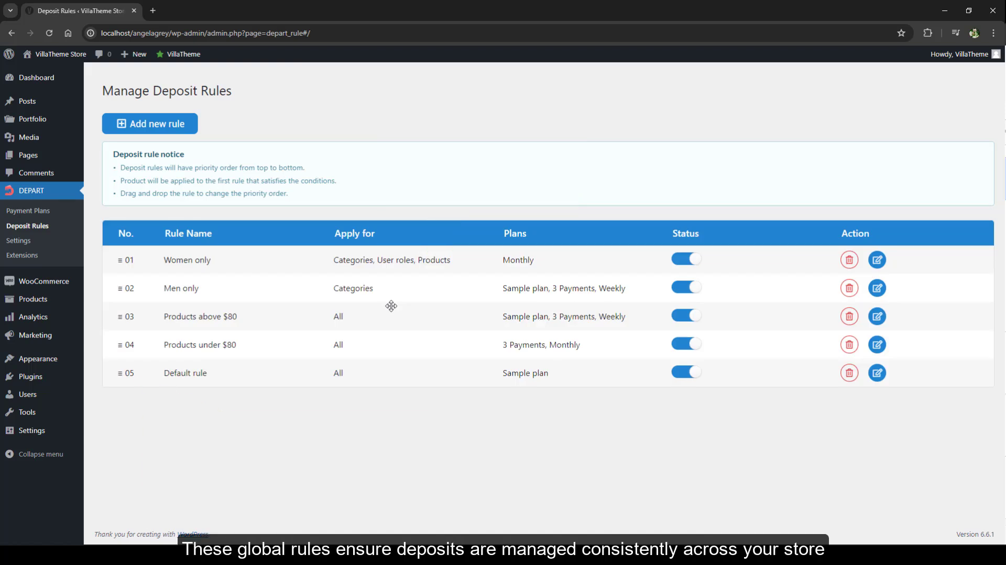
{"action": "left_click_drag", "start_coordinate": [388, 353], "coordinate": [387, 301]}
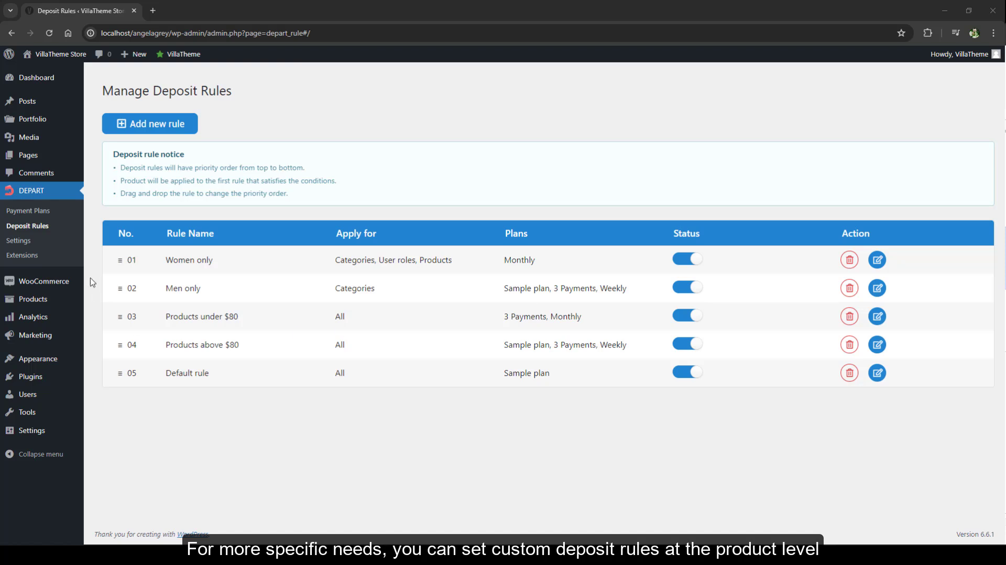
- Open the Day Glove ReKnit product for editing and show the deposit settings in its product data
{"action": "left_click", "coordinate": [33, 300]}
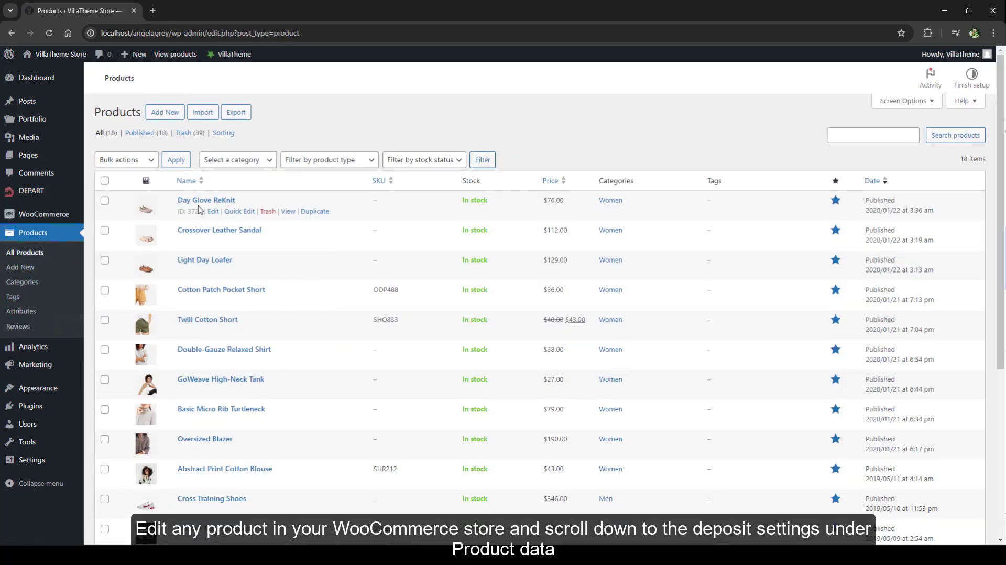
{"action": "left_click", "coordinate": [209, 201]}
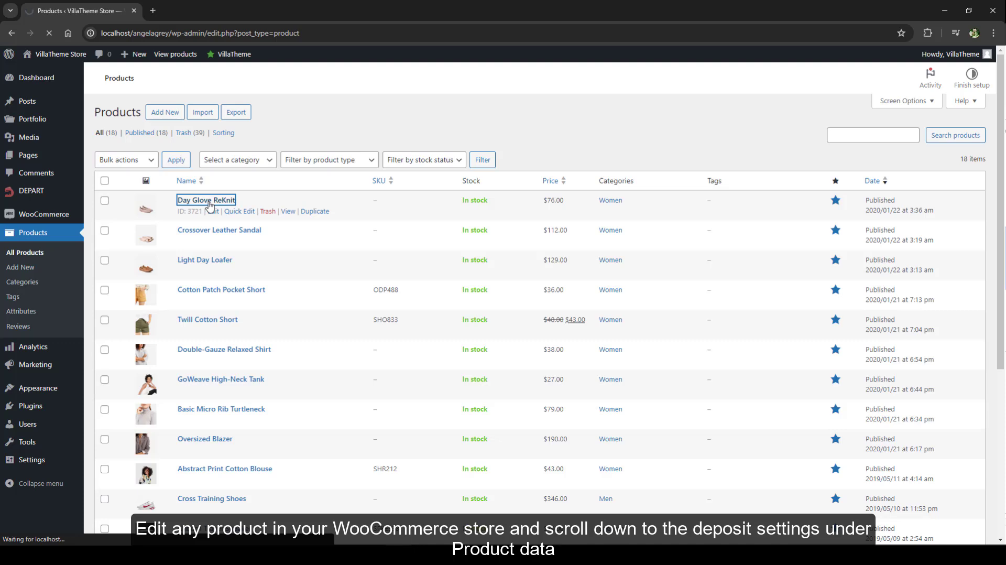
{"action": "scroll", "coordinate": [209, 206], "scroll_direction": "down", "scroll_amount": 5}
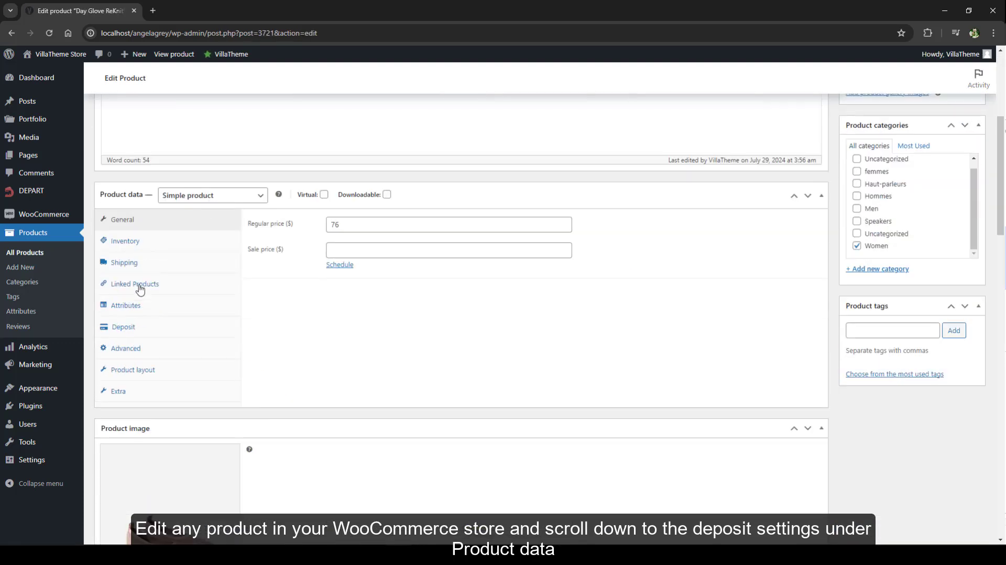
{"action": "left_click", "coordinate": [125, 326]}
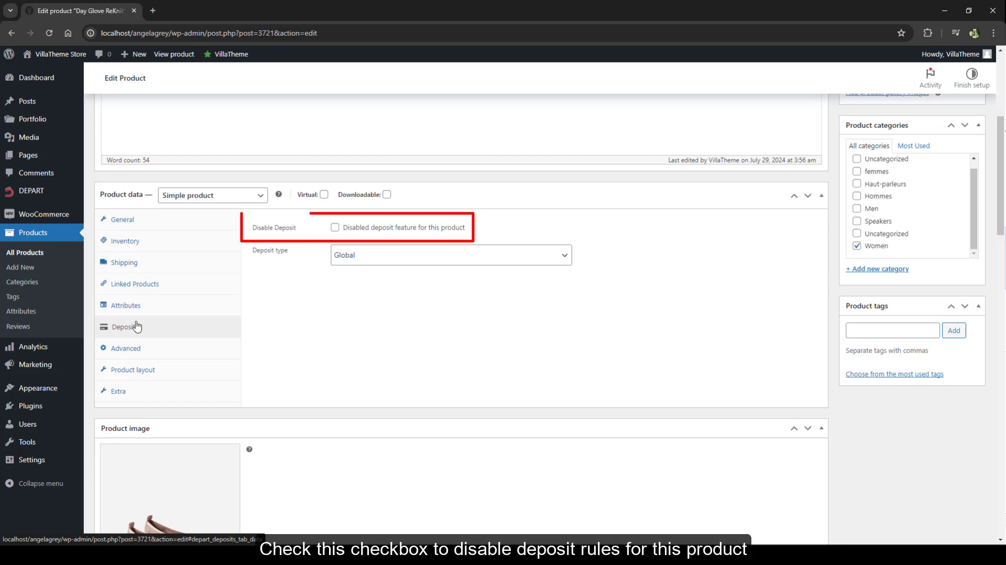
- Try the option that disables deposits for this product, turn it off again, and set the deposit type to Custom
{"action": "left_click", "coordinate": [334, 228]}
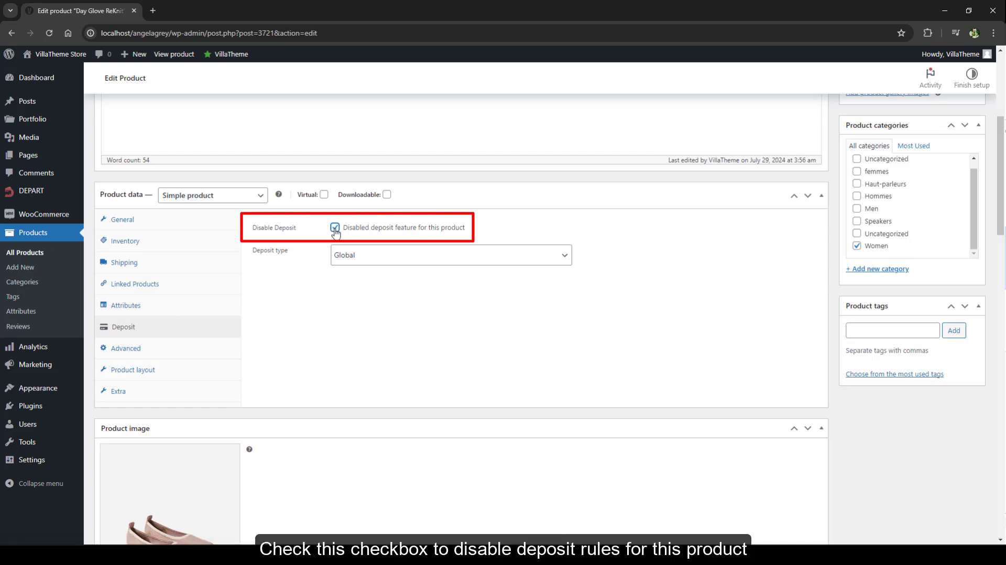
{"action": "left_click", "coordinate": [335, 227]}
{"action": "left_click", "coordinate": [375, 257]}
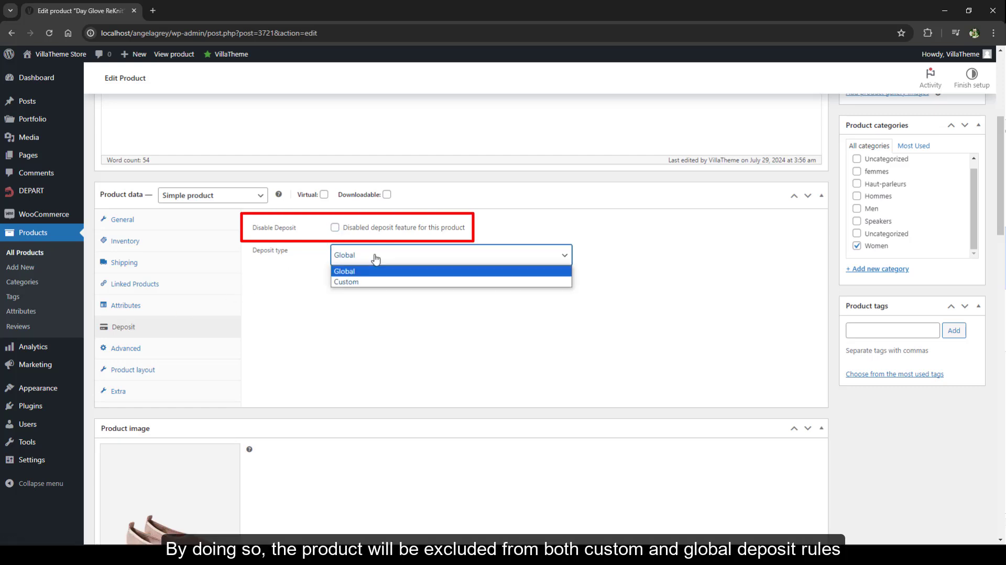
{"action": "left_click", "coordinate": [376, 281]}
- Add a new custom plan to the product and set its type to Fixed
{"action": "left_click", "coordinate": [286, 295]}
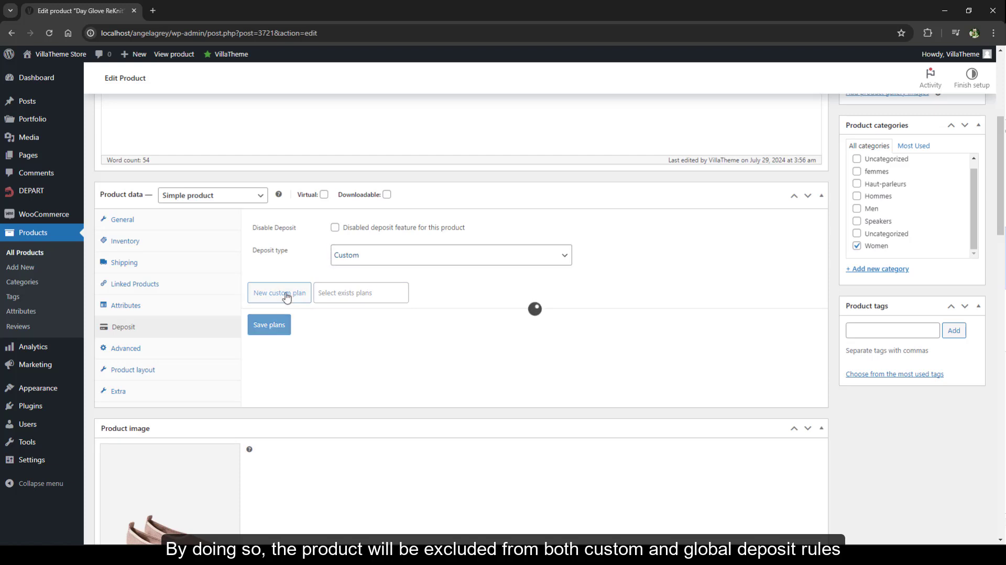
{"action": "scroll", "coordinate": [632, 336], "scroll_direction": "down", "scroll_amount": 1}
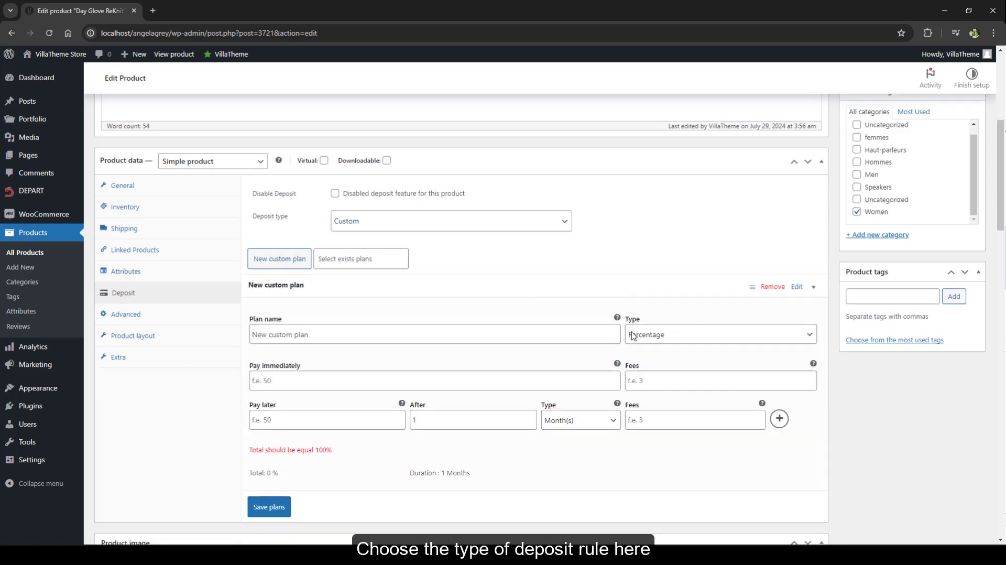
{"action": "scroll", "coordinate": [633, 336], "scroll_direction": "down", "scroll_amount": 2}
{"action": "left_click", "coordinate": [631, 270]}
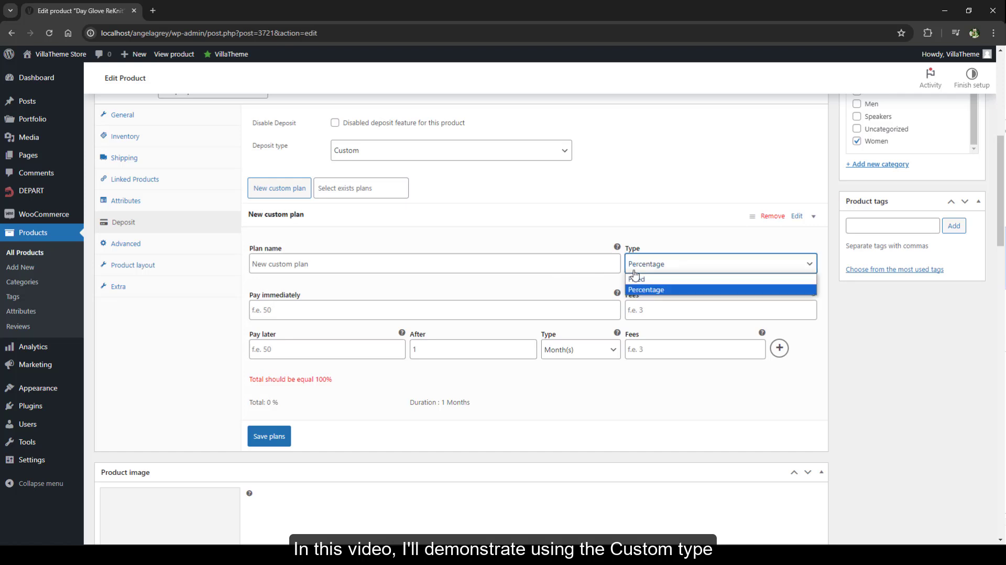
{"action": "left_click", "coordinate": [635, 283]}
- Assign the existing plans Sample plan, 3 Payments, Weekly, Monthly and 5 installments to the product, and name the custom plan "2 installments"
{"action": "left_click", "coordinate": [367, 188]}
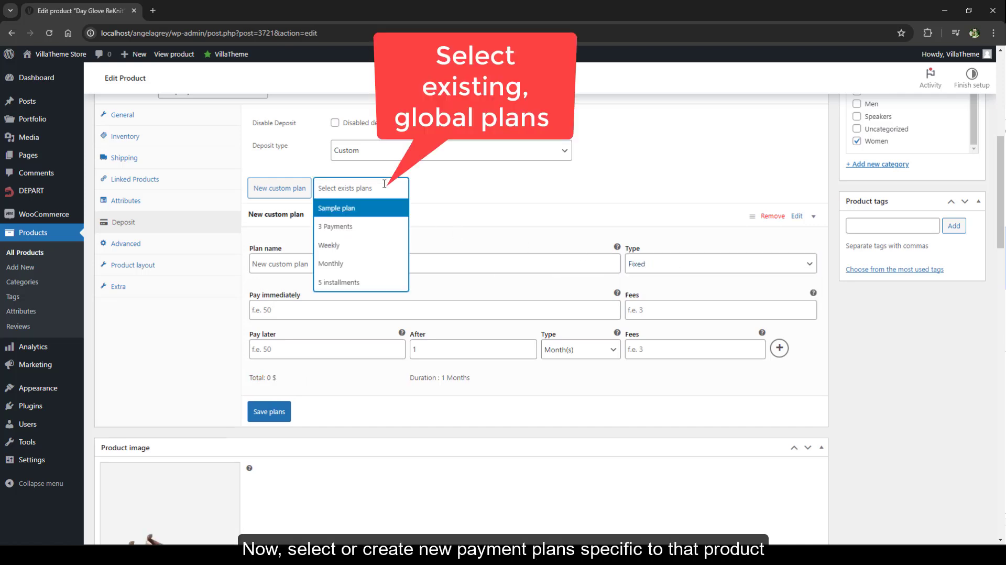
{"action": "left_click", "coordinate": [335, 229]}
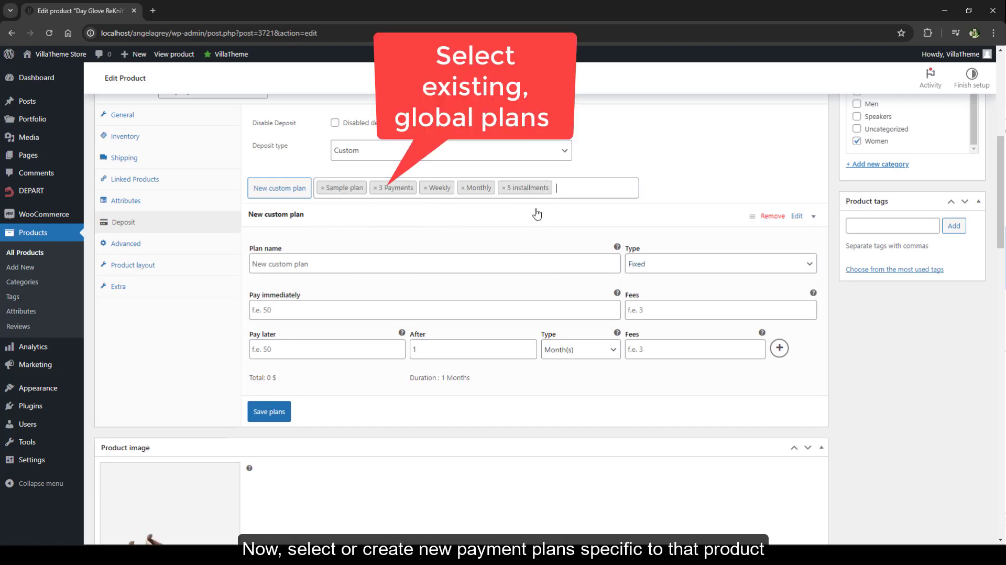
{"action": "left_click", "coordinate": [321, 259]}
{"action": "type", "text": "2 installments"}
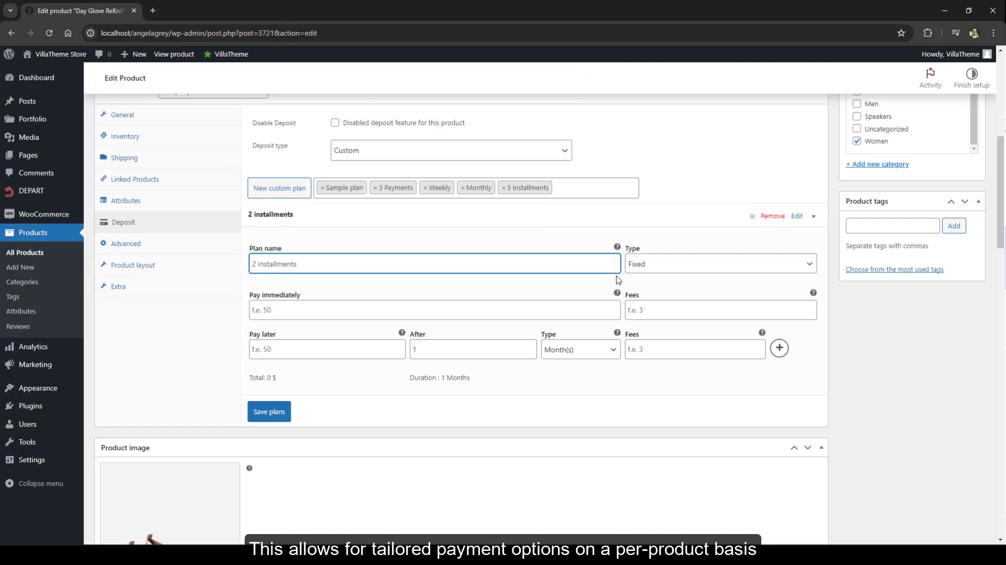
- Make the 2 installments plan percentage-based, with 70 paid immediately (fee 5) and 30 after 1 month (fee 2), and save the plans
{"action": "left_click", "coordinate": [658, 267]}
{"action": "left_click", "coordinate": [653, 290]}
{"action": "left_click", "coordinate": [281, 308]}
{"action": "type", "text": "70"}
{"action": "left_click", "coordinate": [671, 317]}
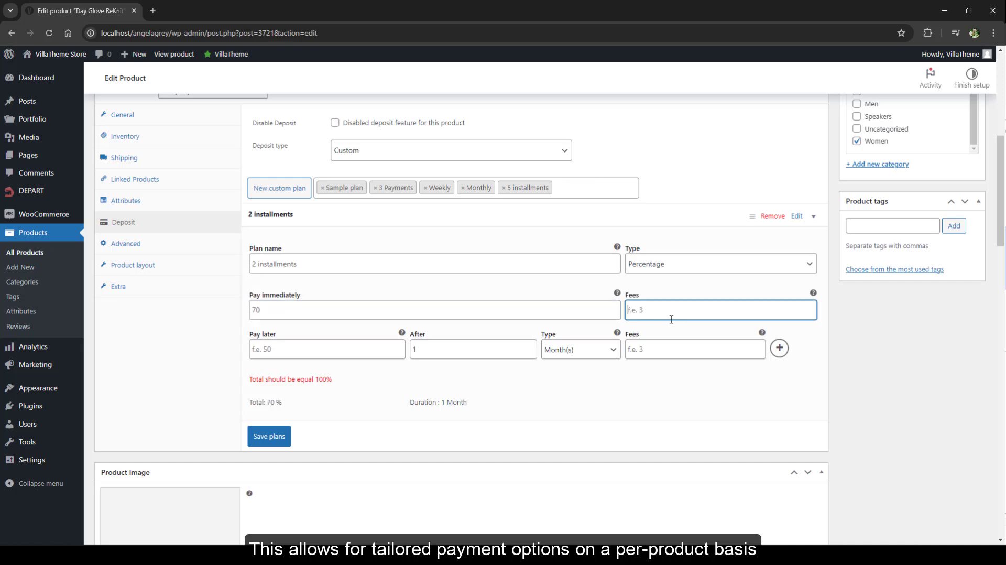
{"action": "left_click", "coordinate": [308, 349]}
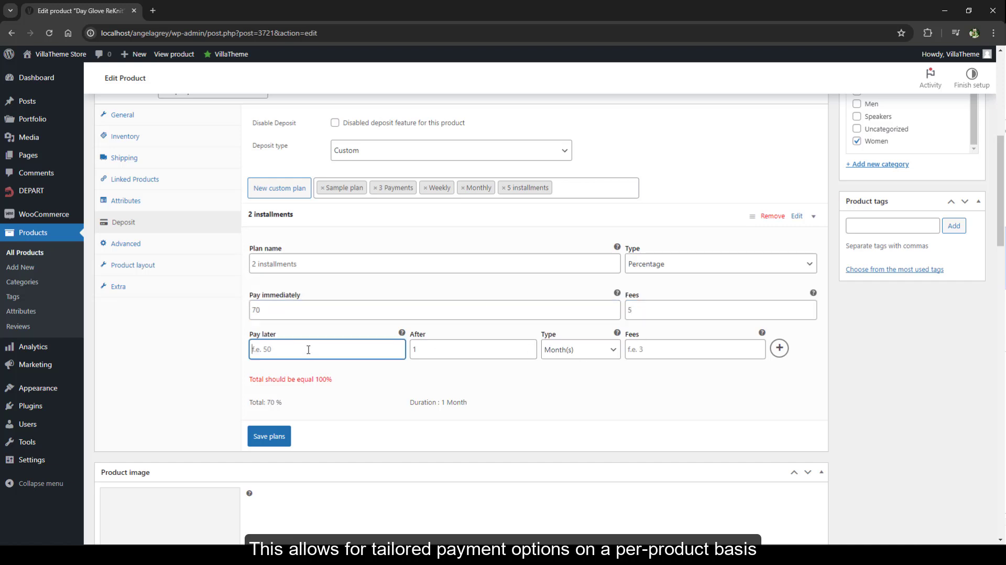
{"action": "left_click", "coordinate": [671, 350]}
{"action": "type", "text": "2"}
{"action": "left_click", "coordinate": [268, 412]}
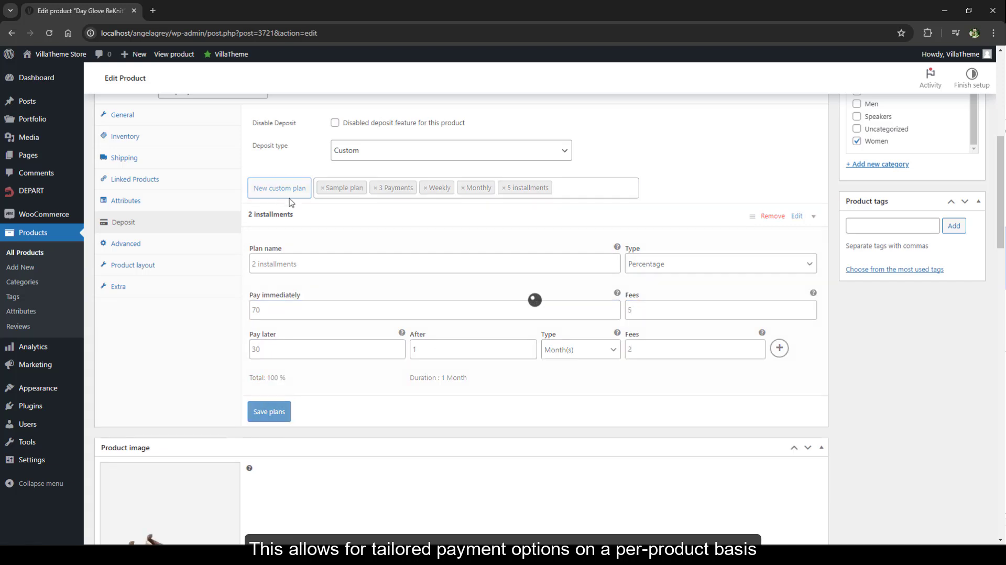
- Add another custom plan to the product, name it "Fixed price" and set its type to Fixed
{"action": "left_click", "coordinate": [290, 196]}
{"action": "left_click", "coordinate": [524, 287]}
{"action": "type", "text": "Fixed pr"}
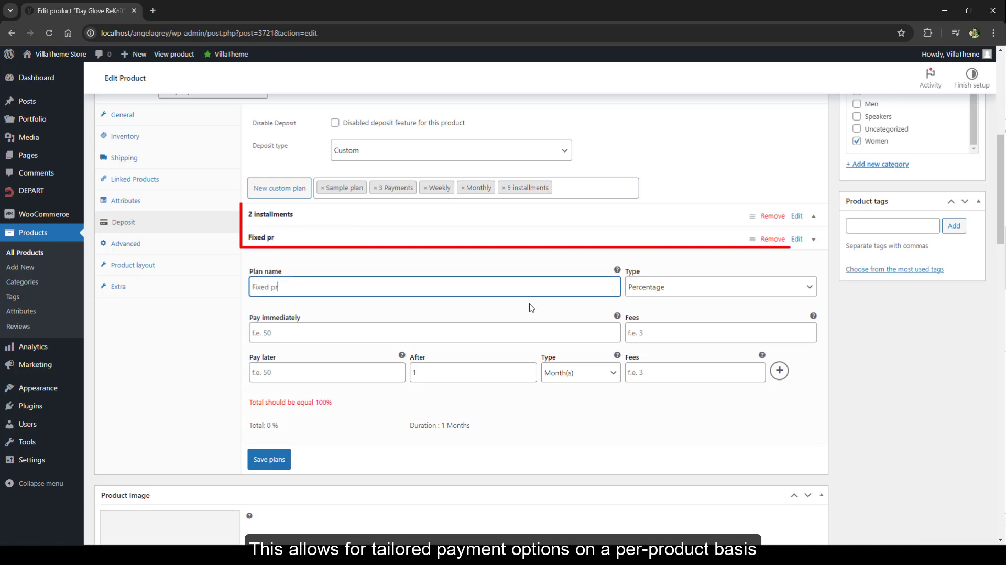
{"action": "type", "text": "ice"}
{"action": "left_click", "coordinate": [701, 287]}
{"action": "left_click", "coordinate": [702, 299]}
- Set the Fixed price plan to 50 paid immediately (fee 3) and 40 after 1 month (fee 2), and save the plans
{"action": "left_click", "coordinate": [373, 332]}
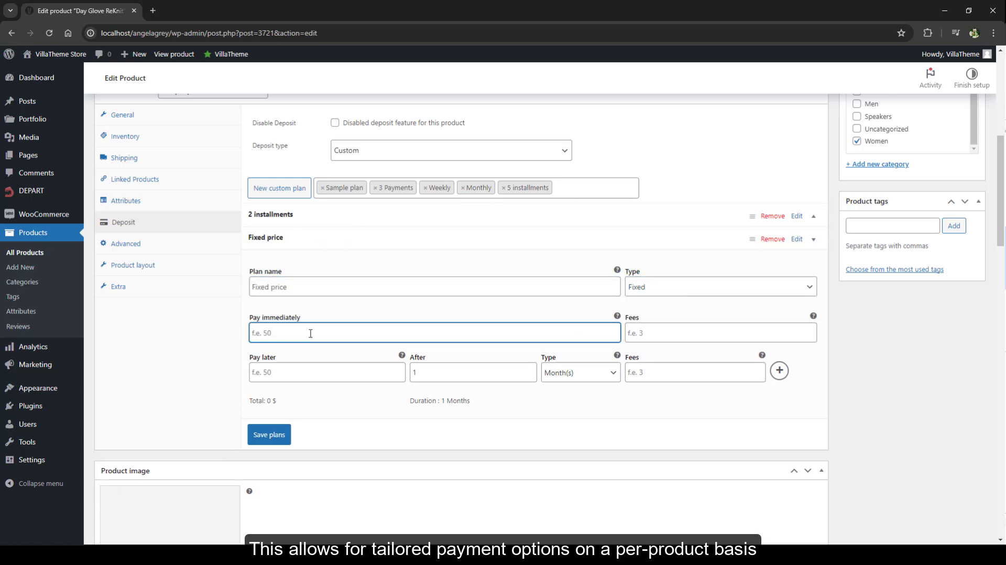
{"action": "type", "text": "50"}
{"action": "left_click", "coordinate": [699, 333]}
{"action": "type", "text": "3"}
{"action": "left_click", "coordinate": [283, 373]}
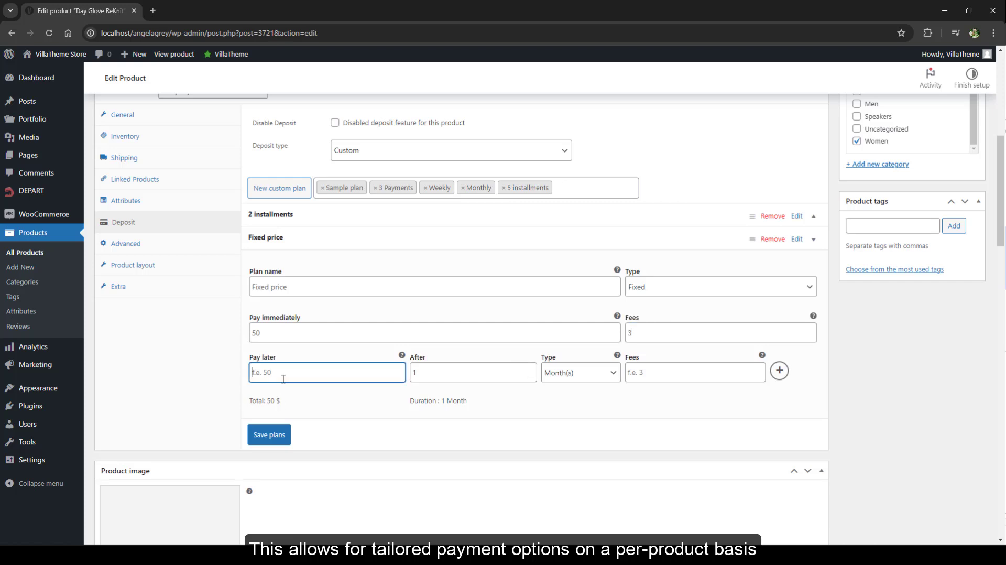
{"action": "left_click", "coordinate": [694, 372]}
{"action": "type", "text": "3"}
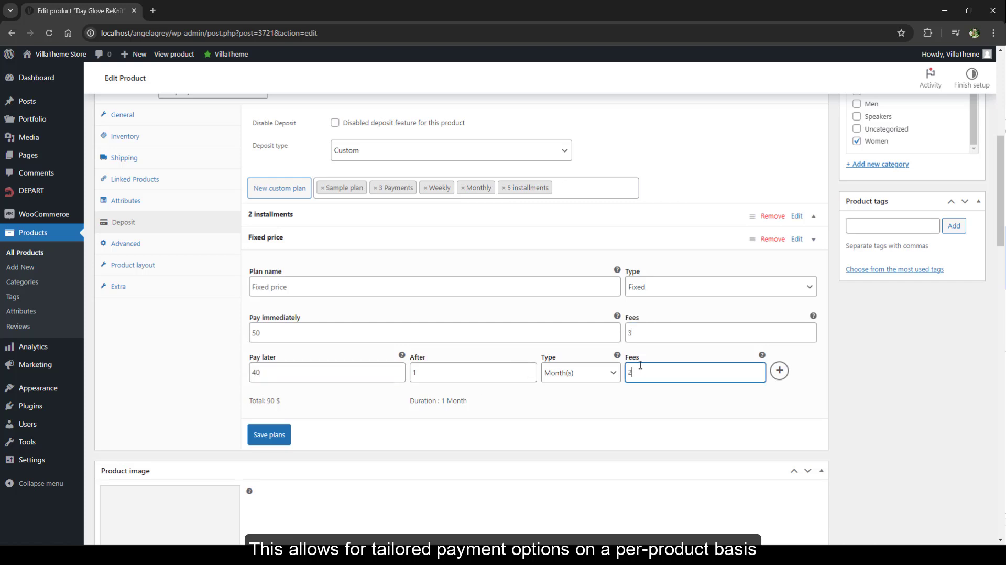
{"action": "left_click", "coordinate": [269, 435]}
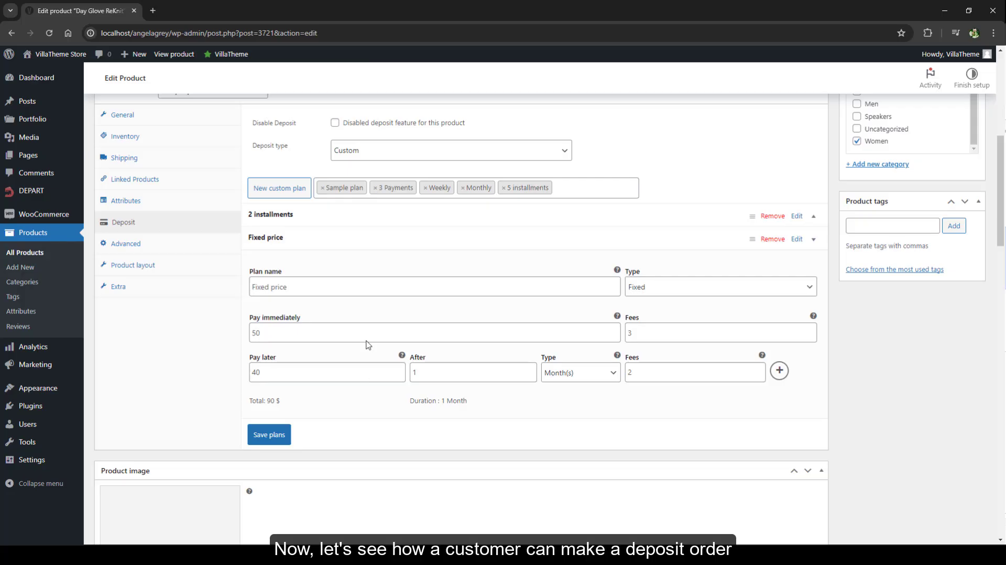
- View the product's store page and choose the Fixed price plan from its deposit payment plans
{"action": "left_click", "coordinate": [167, 54]}
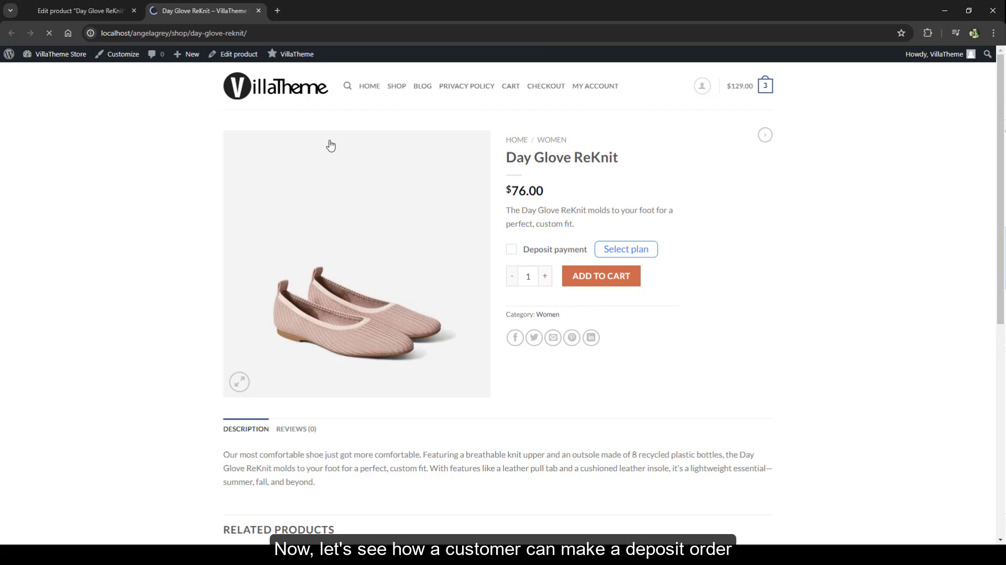
{"action": "left_click", "coordinate": [626, 249]}
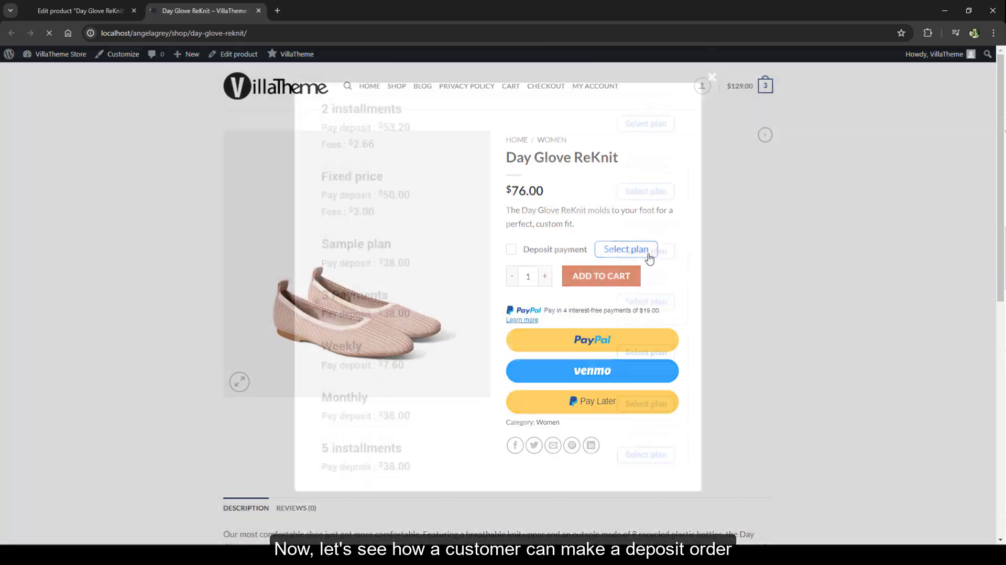
{"action": "left_click", "coordinate": [644, 244]}
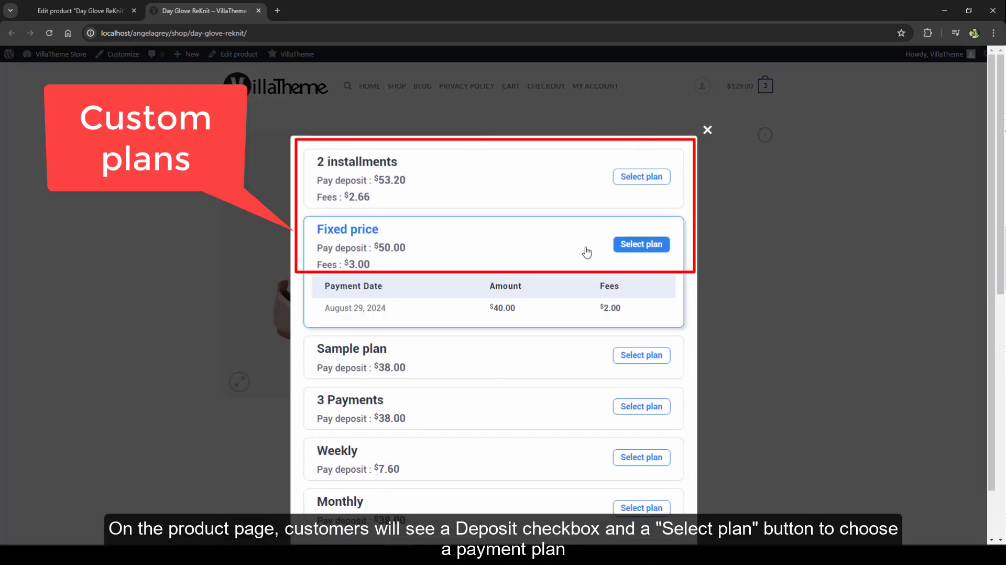
- Compare the 2 installments and Monthly schedules, and add the product to the cart with the Monthly deposit plan
{"action": "left_click", "coordinate": [391, 153]}
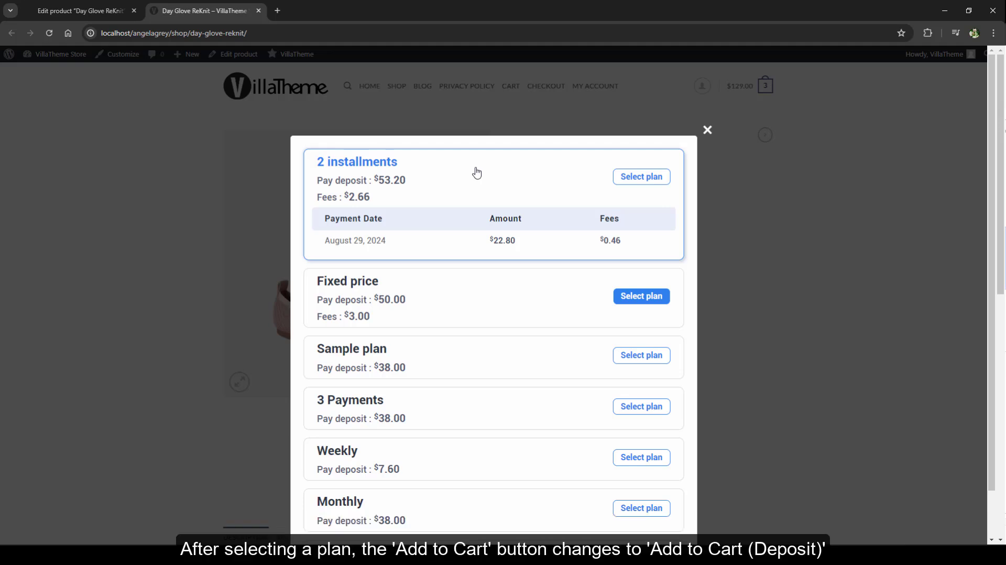
{"action": "left_click", "coordinate": [466, 526]}
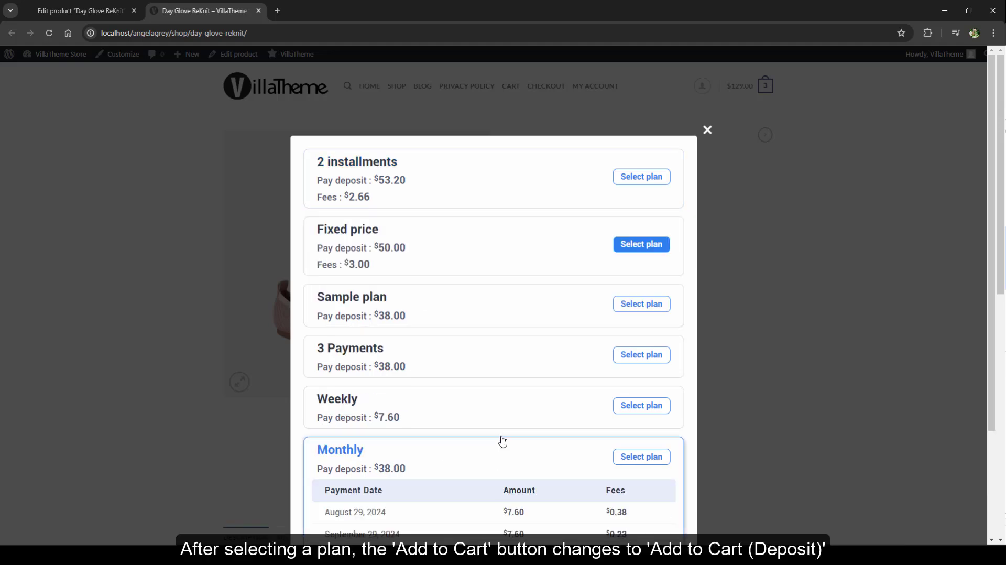
{"action": "scroll", "coordinate": [504, 434], "scroll_direction": "down", "scroll_amount": 3}
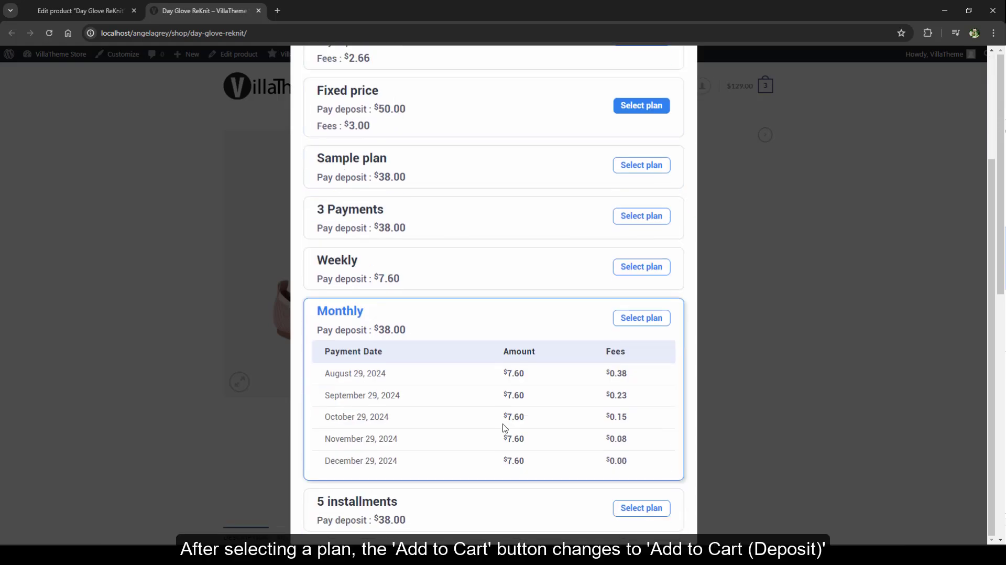
{"action": "left_click", "coordinate": [638, 321]}
{"action": "left_click", "coordinate": [602, 320]}
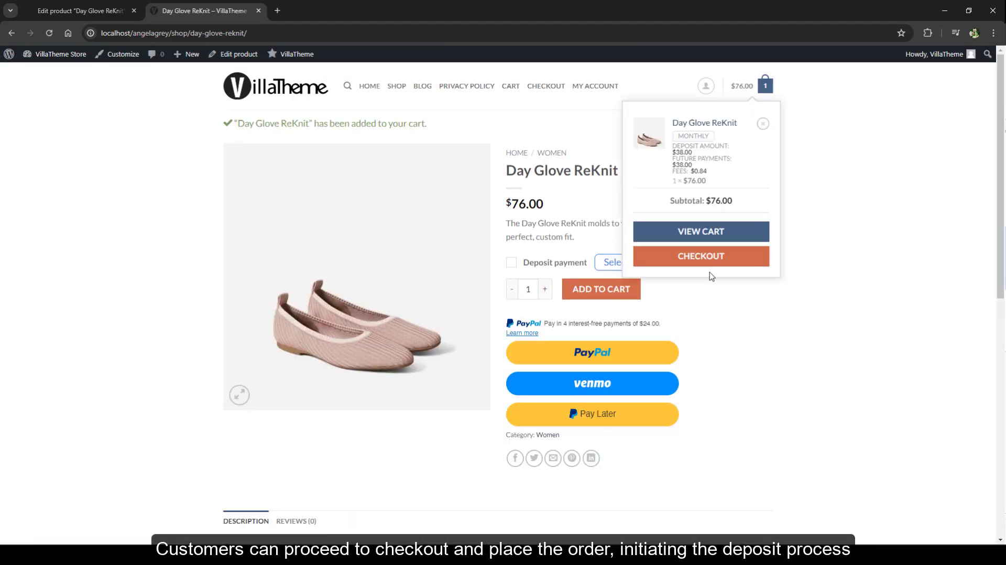
- Proceed from the cart to checkout, accept the terms and conditions, and place the deposit order with the saved Stripe card
{"action": "left_click", "coordinate": [716, 238]}
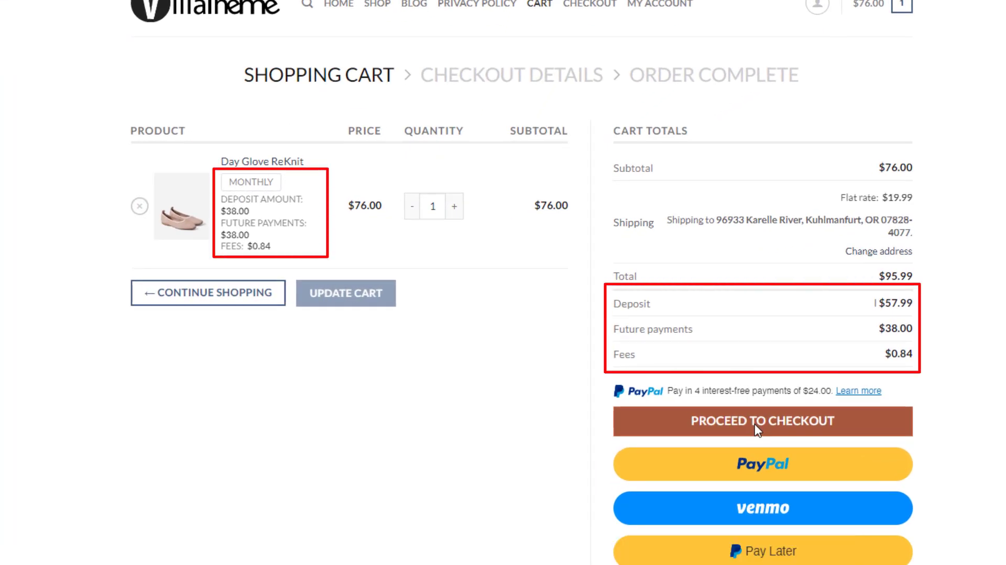
{"action": "left_click", "coordinate": [757, 428]}
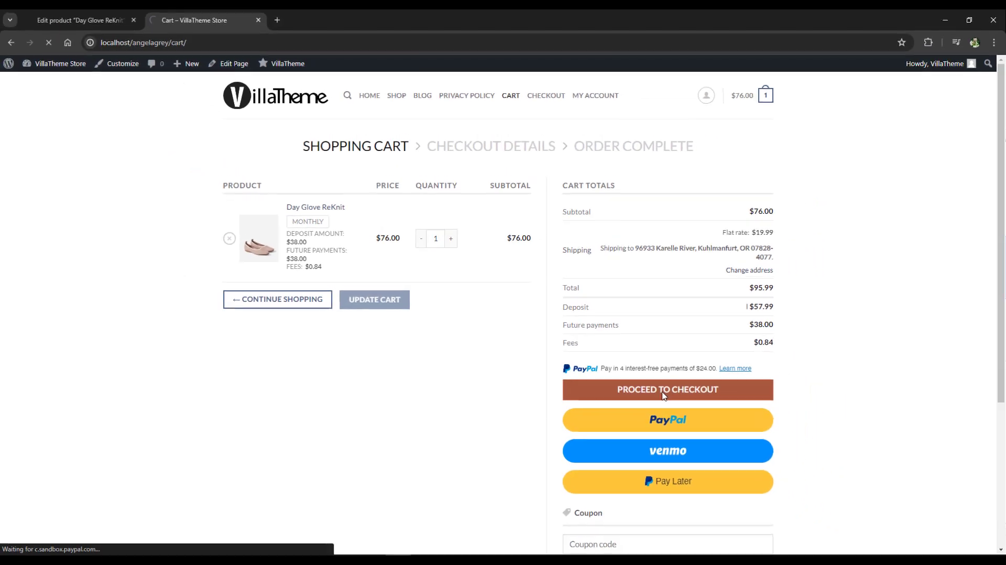
{"action": "scroll", "coordinate": [809, 341], "scroll_direction": "down", "scroll_amount": 4}
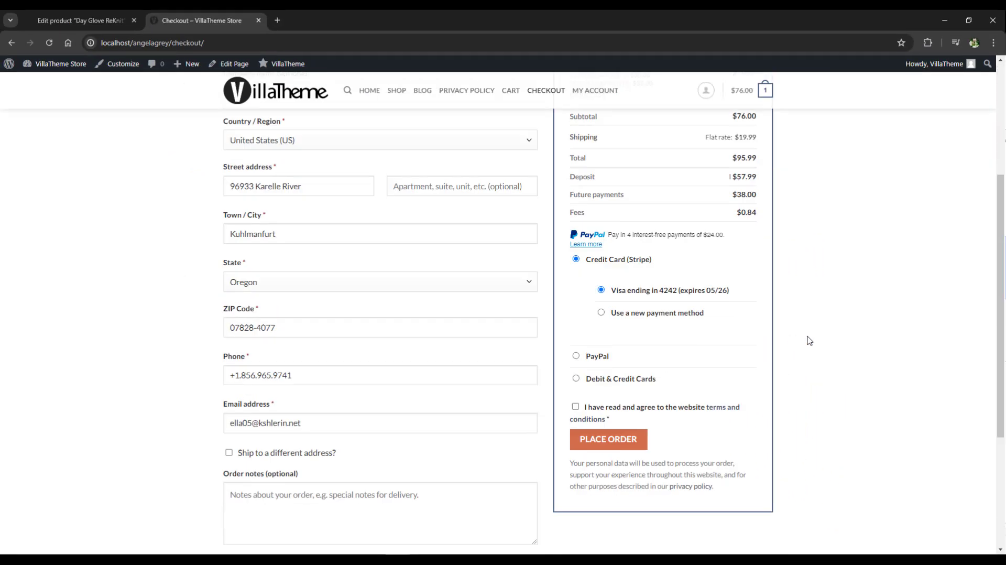
{"action": "left_click", "coordinate": [684, 408]}
{"action": "left_click", "coordinate": [605, 441]}
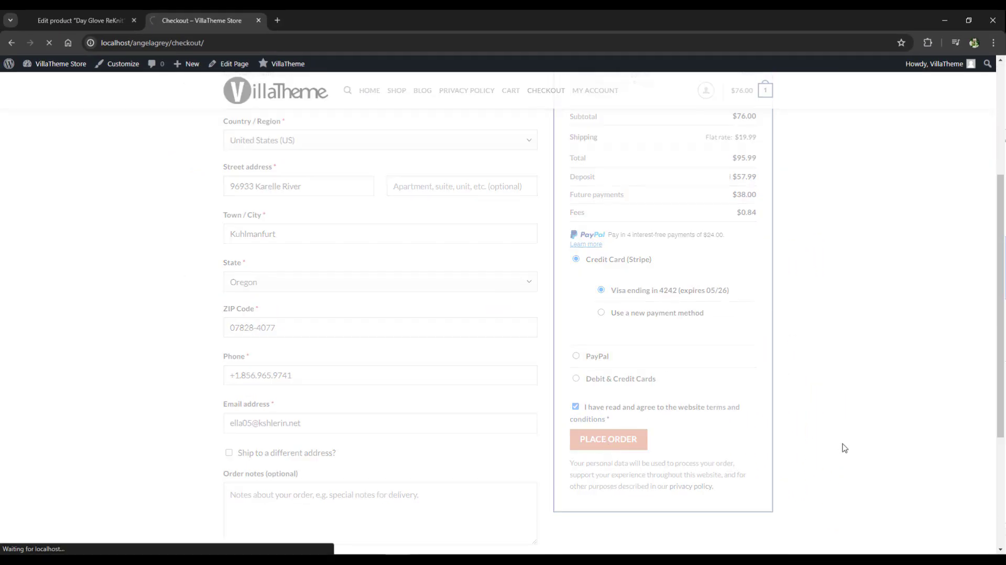
- Review the installment plan on the order confirmation page and in the newest order's details under My Account
{"action": "scroll", "coordinate": [844, 448], "scroll_direction": "down", "scroll_amount": 4}
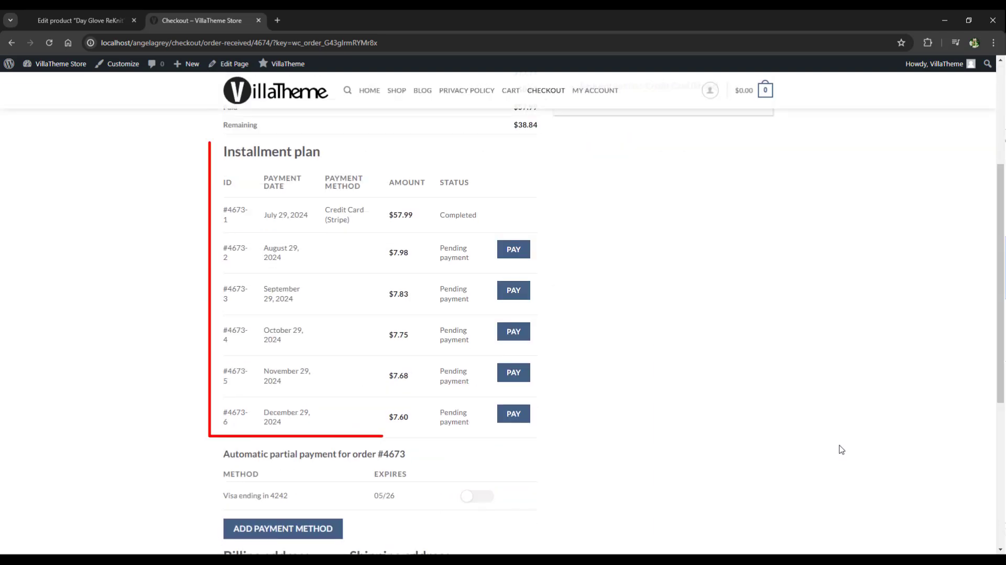
{"action": "scroll", "coordinate": [838, 449], "scroll_direction": "down", "scroll_amount": 3}
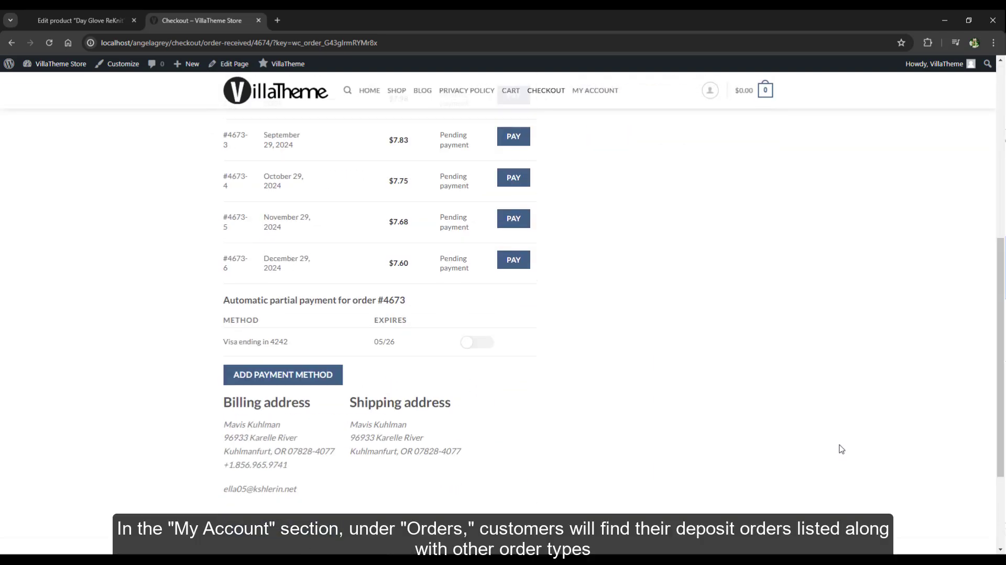
{"action": "scroll", "coordinate": [837, 449], "scroll_direction": "up", "scroll_amount": 7}
{"action": "left_click", "coordinate": [596, 96]}
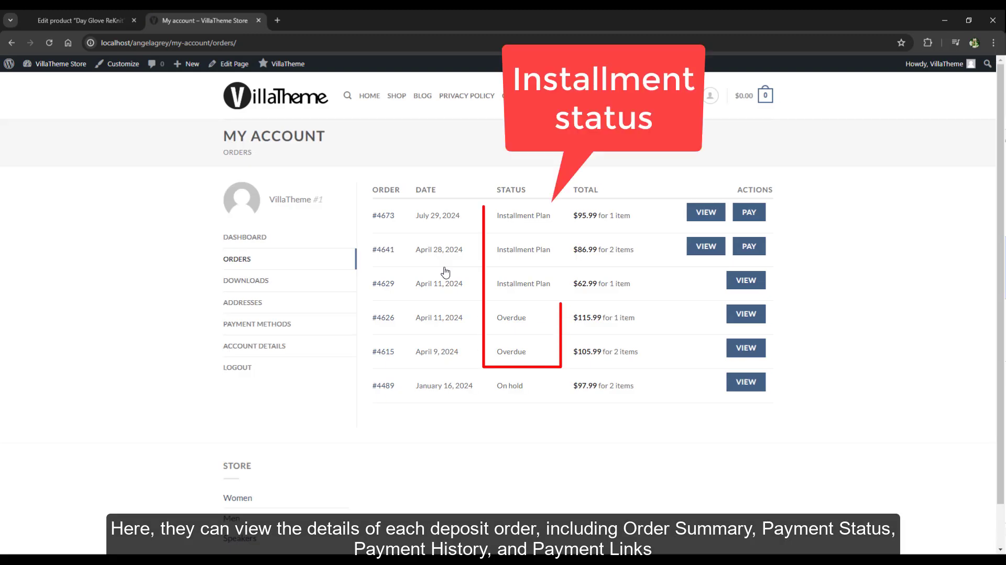
{"action": "left_click", "coordinate": [711, 219]}
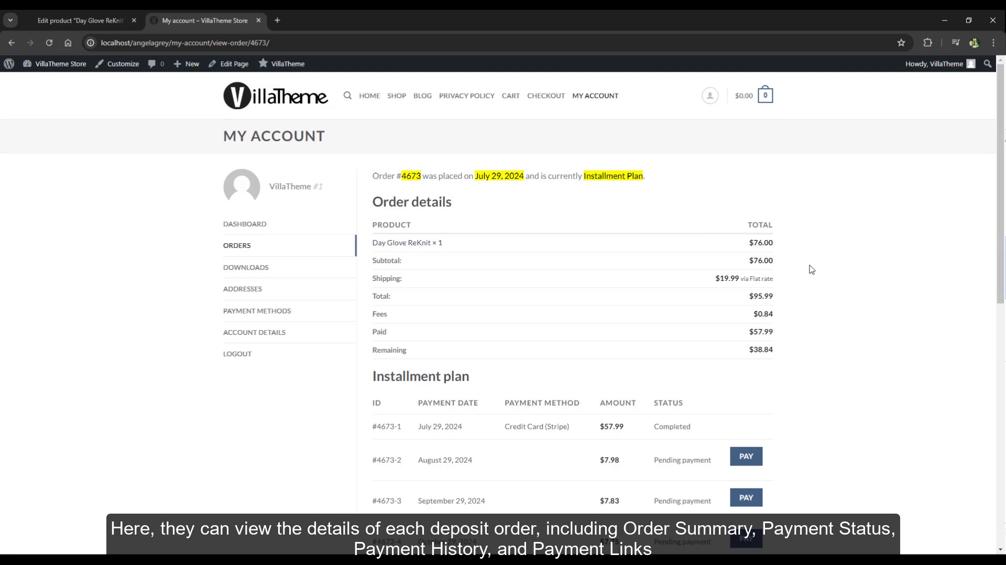
{"action": "scroll", "coordinate": [811, 269], "scroll_direction": "down", "scroll_amount": 4}
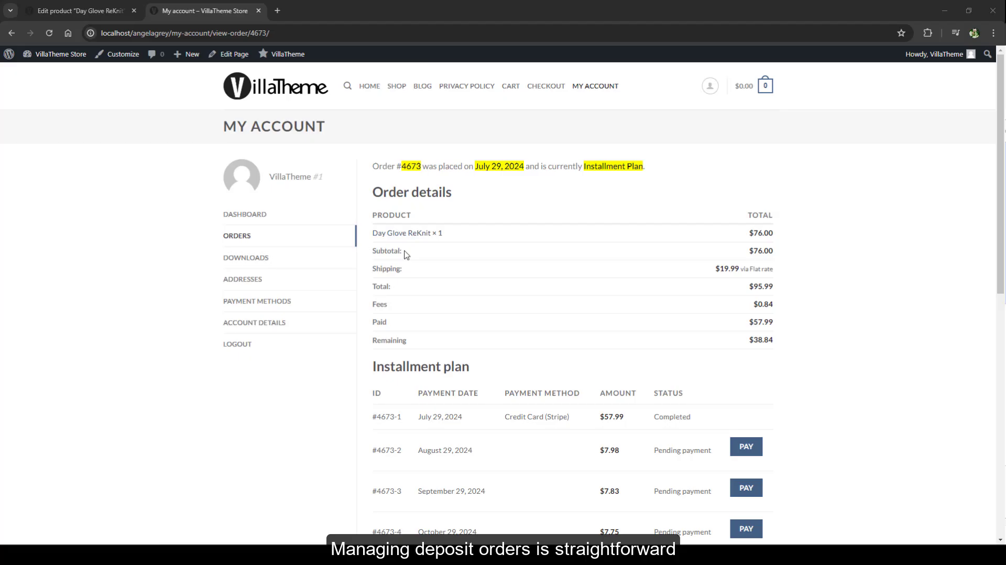
- Return to the store admin, open the newest WooCommerce order for editing and show its installment plan
{"action": "left_click", "coordinate": [259, 10]}
{"action": "mouse_move", "coordinate": [44, 214]}
{"action": "left_click", "coordinate": [111, 231]}
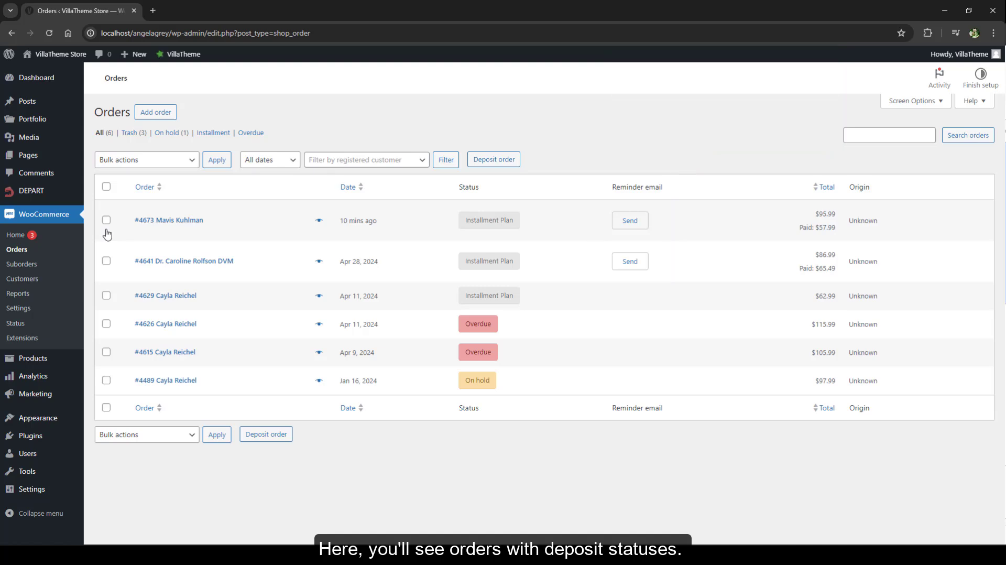
{"action": "left_click", "coordinate": [164, 223]}
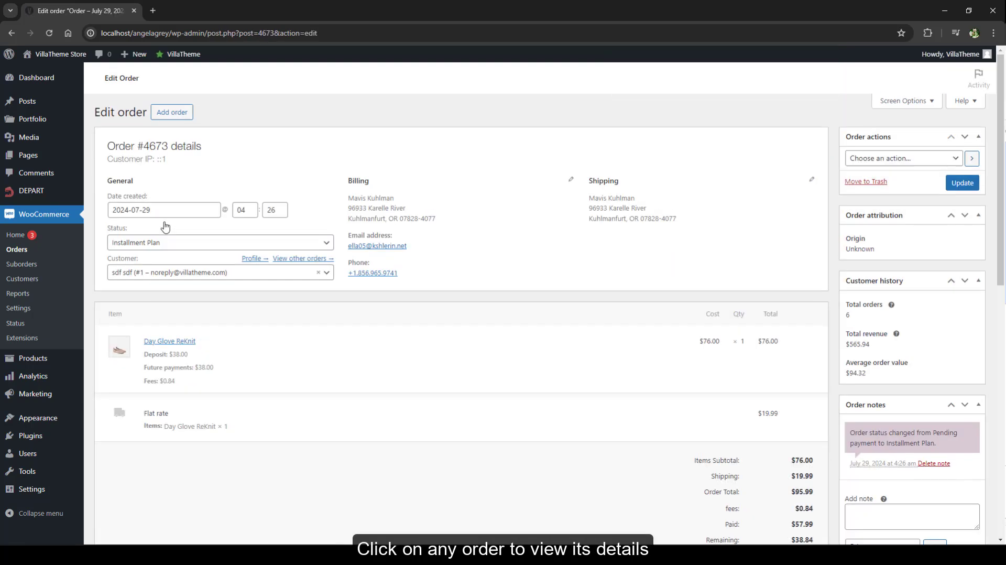
{"action": "scroll", "coordinate": [164, 225], "scroll_direction": "down", "scroll_amount": 13}
{"action": "scroll", "coordinate": [165, 226], "scroll_direction": "up", "scroll_amount": 4}
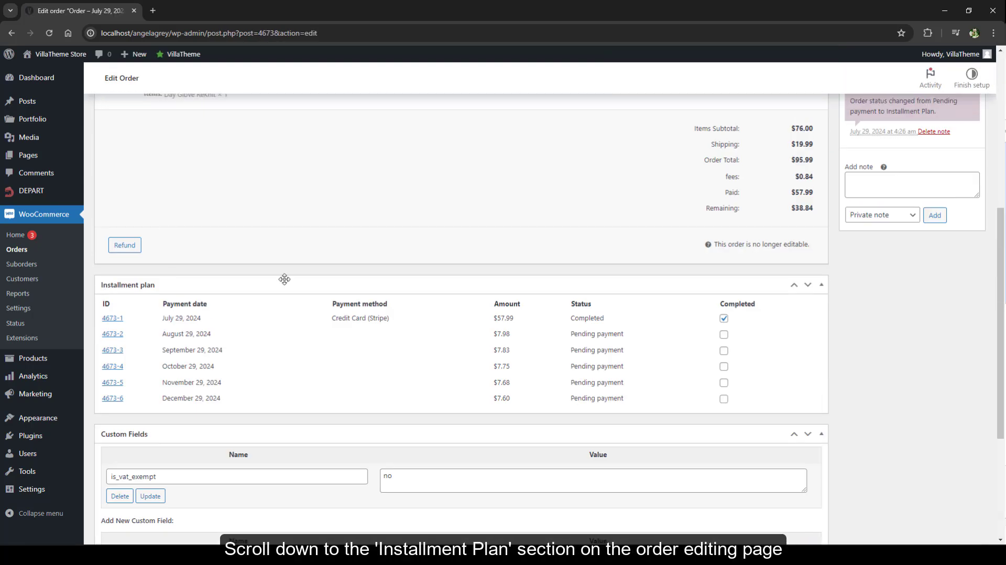
- Try marking the September and October 2024 installments as completed, and clear both marks again
{"action": "left_click", "coordinate": [723, 350]}
{"action": "left_click", "coordinate": [724, 367]}
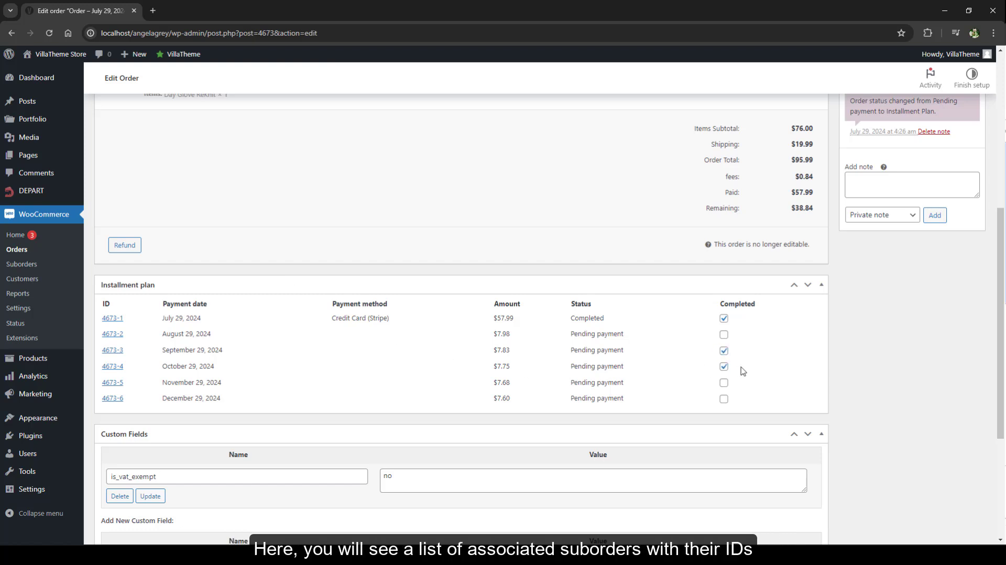
{"action": "left_click", "coordinate": [723, 366]}
{"action": "left_click", "coordinate": [723, 350]}
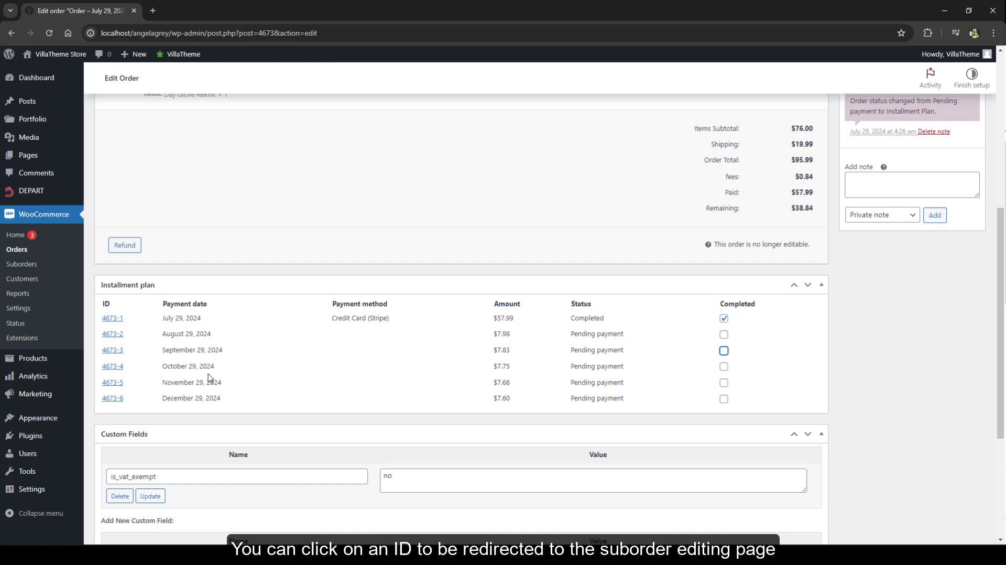
- Open the suborder for the August 29, 2024 installment, try the Overdue status, and change its status to Completed
{"action": "left_click", "coordinate": [118, 336]}
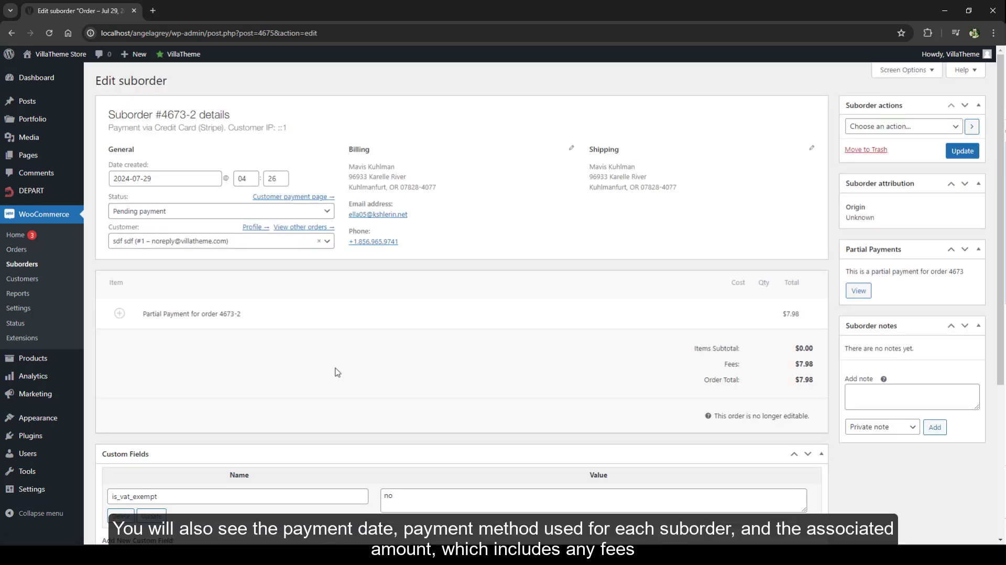
{"action": "left_click", "coordinate": [204, 210]}
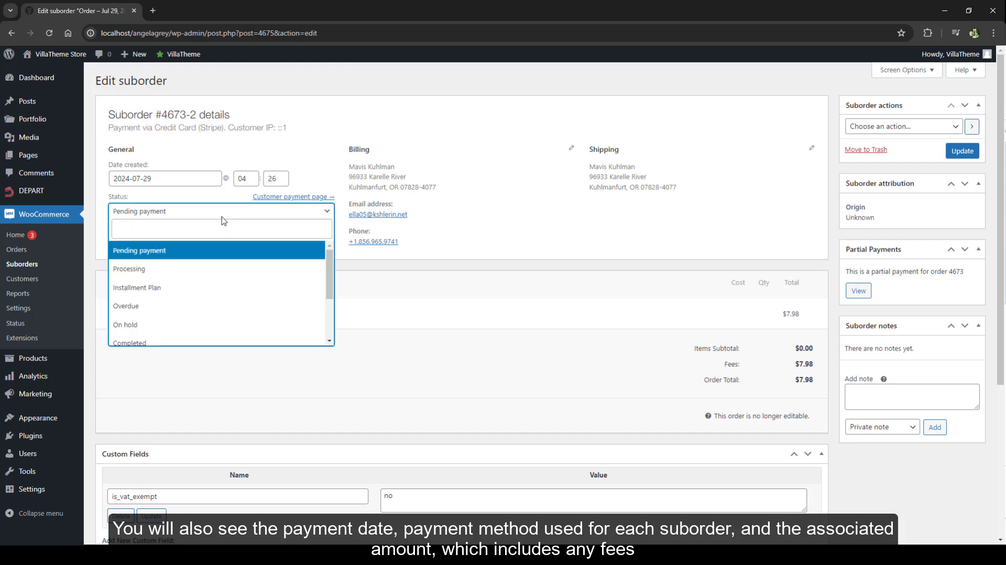
{"action": "left_click", "coordinate": [204, 309]}
{"action": "left_click", "coordinate": [202, 213]}
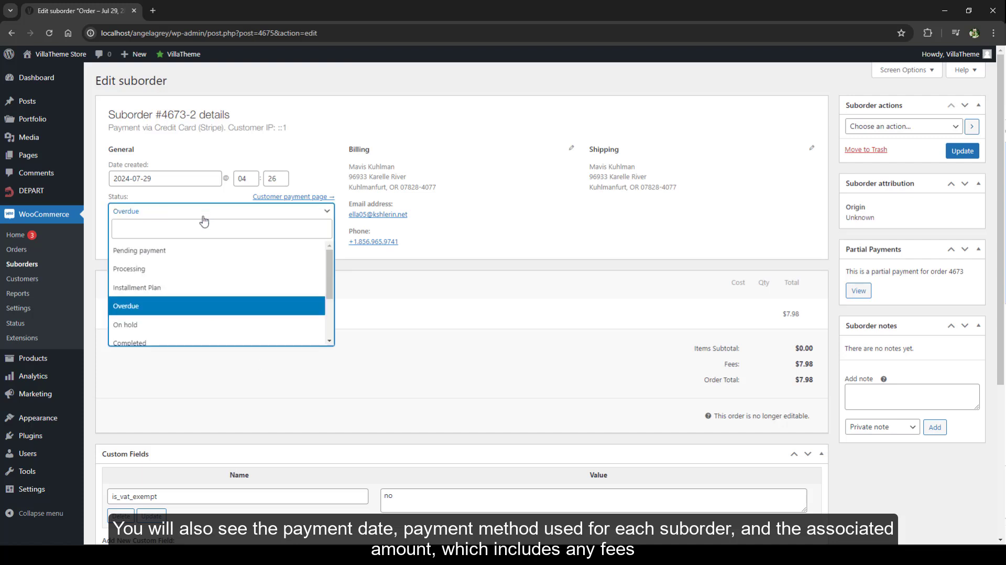
{"action": "scroll", "coordinate": [193, 285], "scroll_direction": "down", "scroll_amount": 2}
{"action": "left_click", "coordinate": [194, 260]}
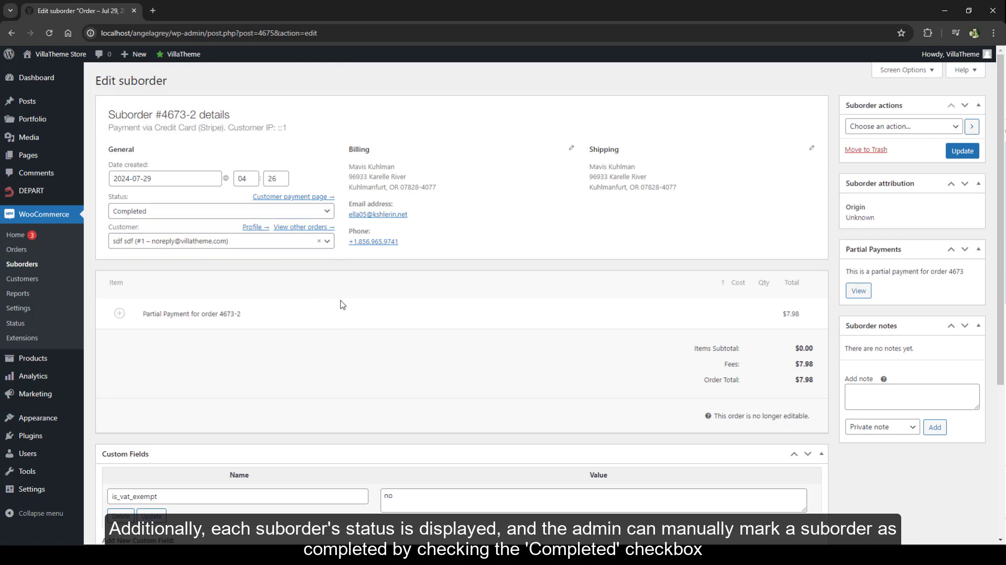
- Return to the suborder's parent order, check its installment plan, and open the list of all suborders
{"action": "left_click", "coordinate": [857, 292]}
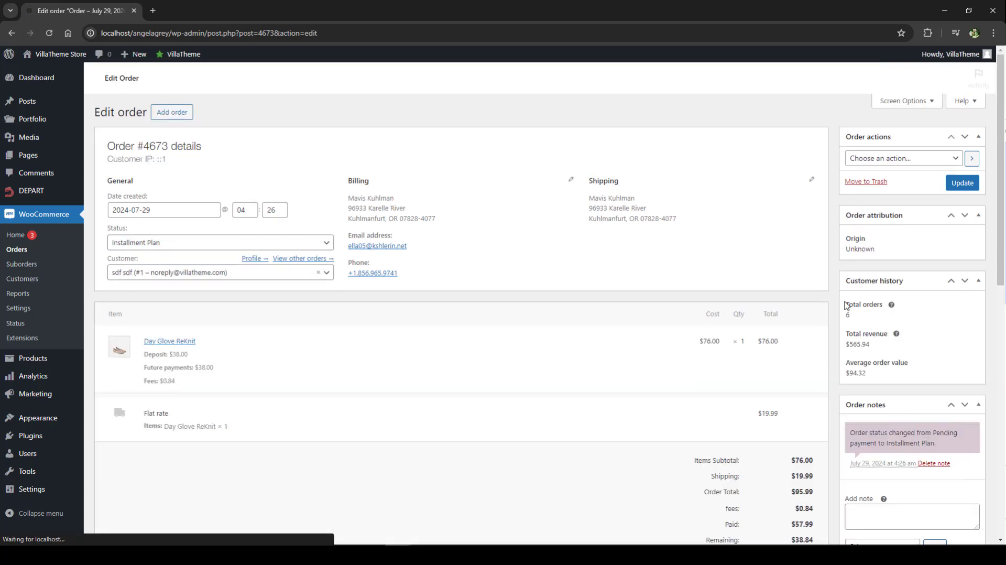
{"action": "scroll", "coordinate": [367, 279], "scroll_direction": "down", "scroll_amount": 4}
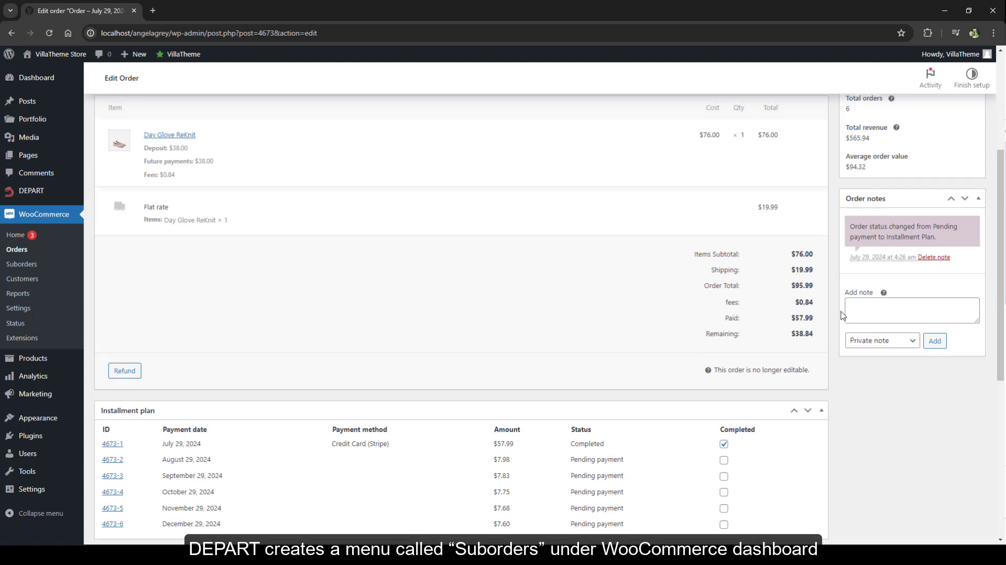
{"action": "scroll", "coordinate": [366, 278], "scroll_direction": "up", "scroll_amount": 3}
{"action": "left_click", "coordinate": [23, 265]}
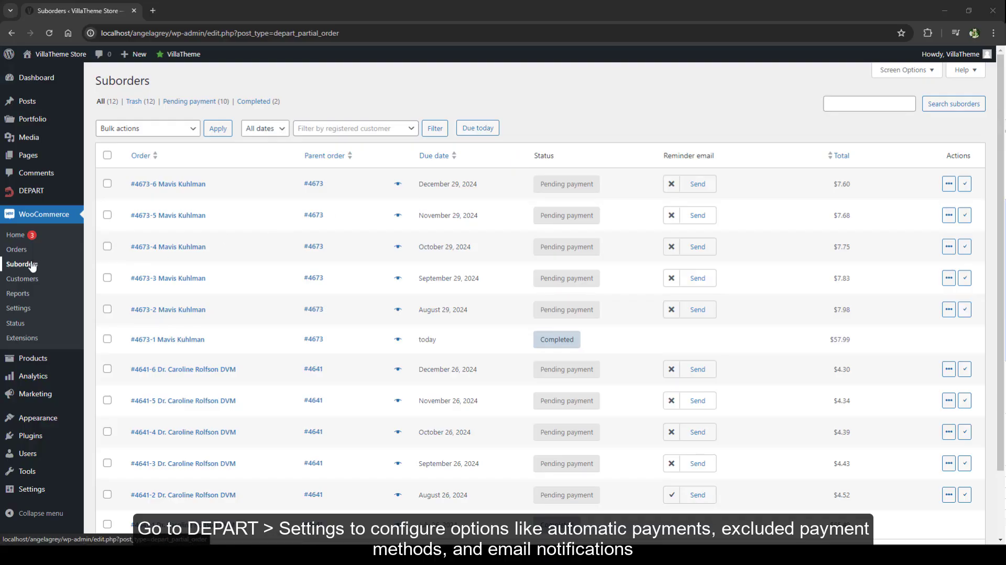
- Open the DEPART settings, then hide the Reminder email column in the WooCommerce Orders list and show it again
{"action": "mouse_move", "coordinate": [32, 190]}
{"action": "left_click", "coordinate": [109, 223]}
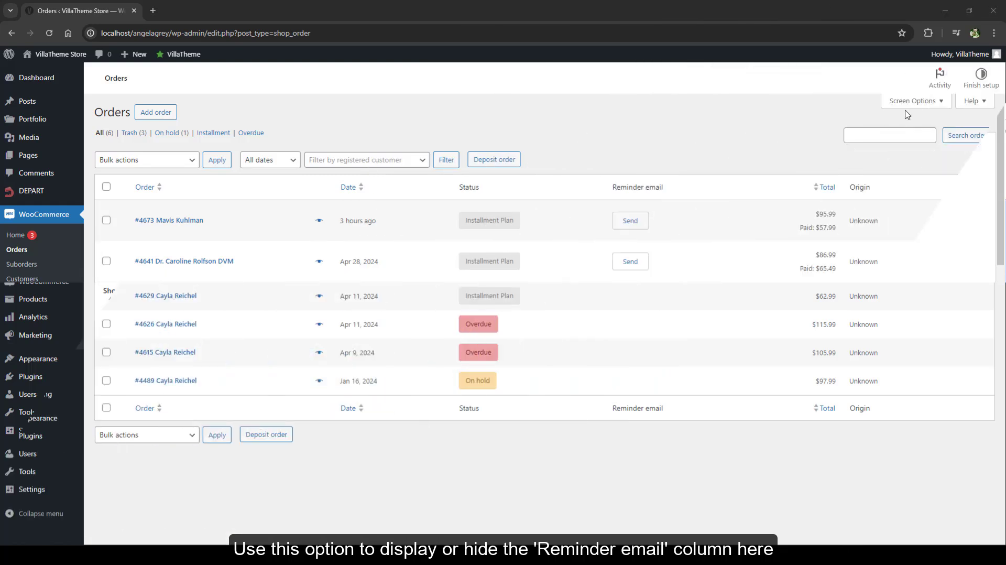
{"action": "left_click", "coordinate": [918, 106]}
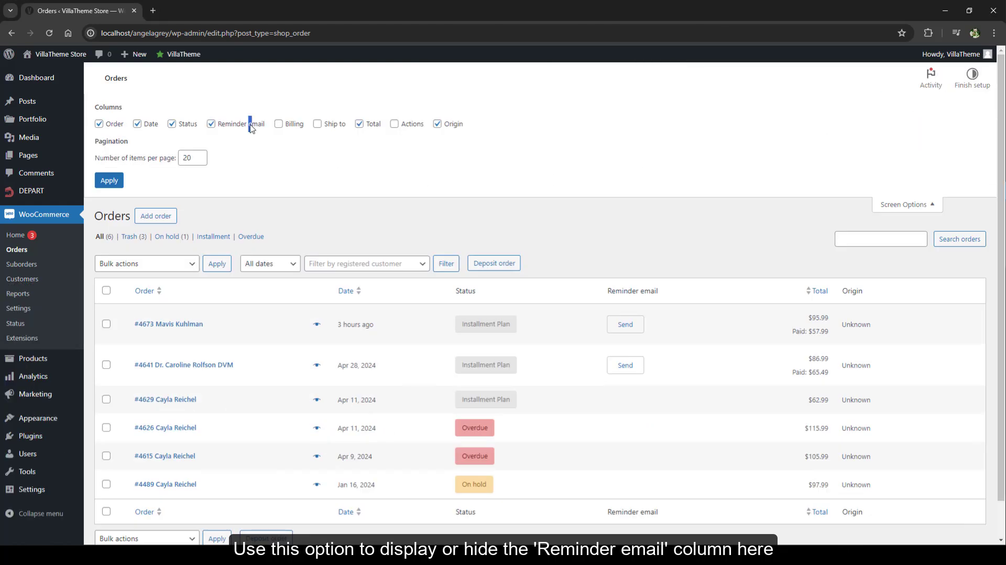
{"action": "left_click", "coordinate": [212, 128]}
{"action": "left_click", "coordinate": [213, 128]}
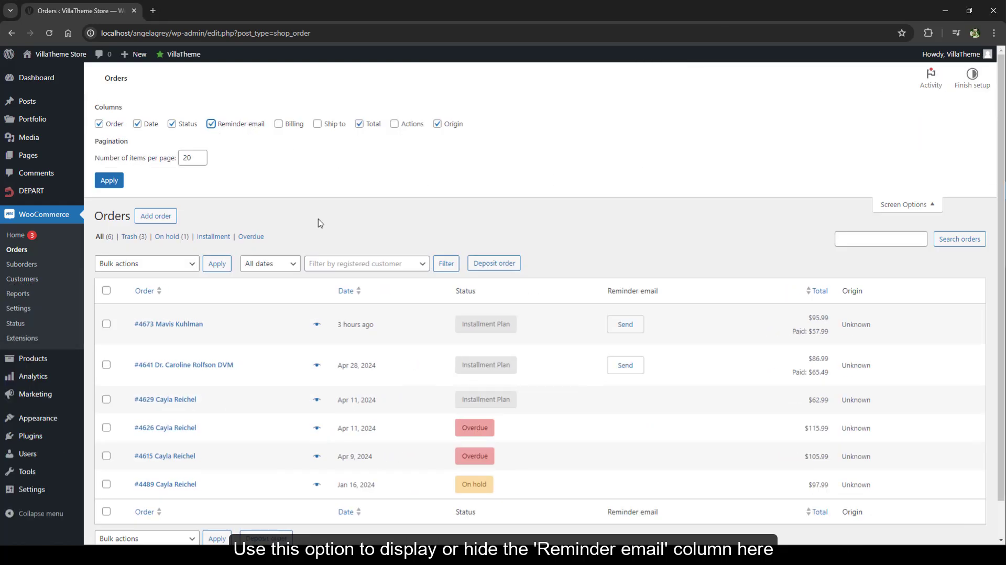
- Send payment reminder emails for the two newest installment plan orders and confirm each sending
{"action": "left_click", "coordinate": [625, 325]}
{"action": "left_click", "coordinate": [549, 100]}
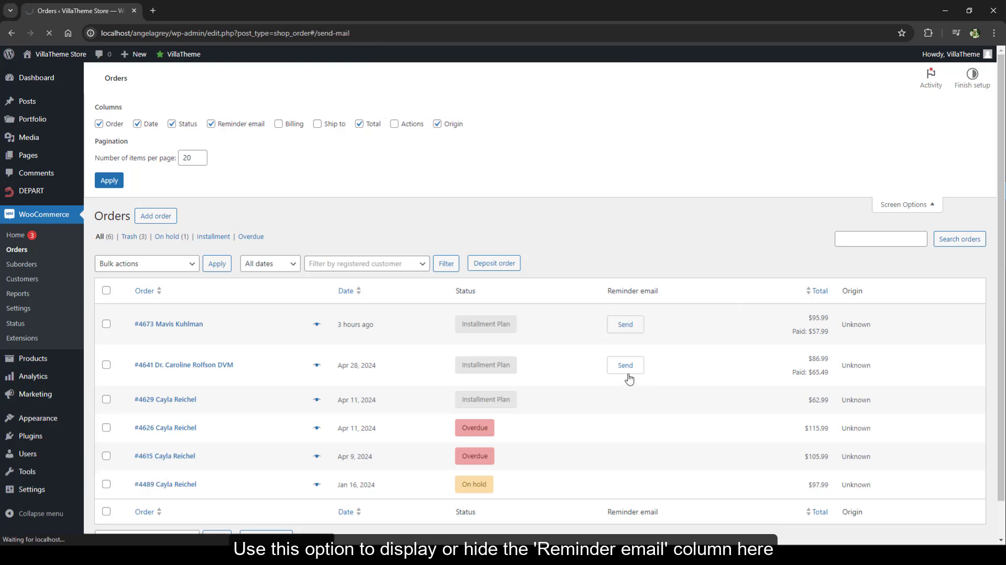
{"action": "left_click", "coordinate": [630, 261]}
{"action": "key", "text": "Return"}
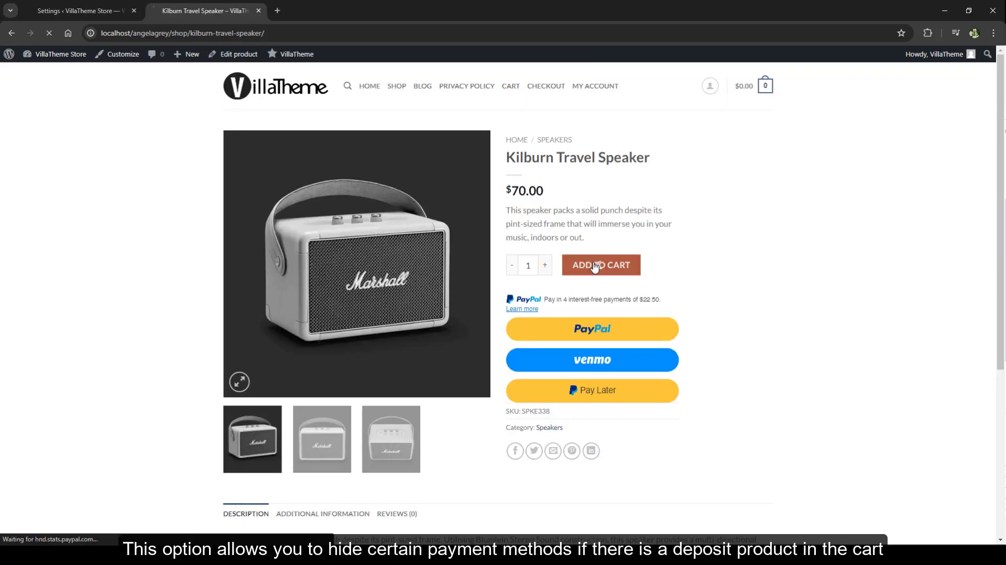
- Add the Kilburn Travel Speaker to the cart at full price and proceed to checkout
{"action": "left_click", "coordinate": [593, 264]}
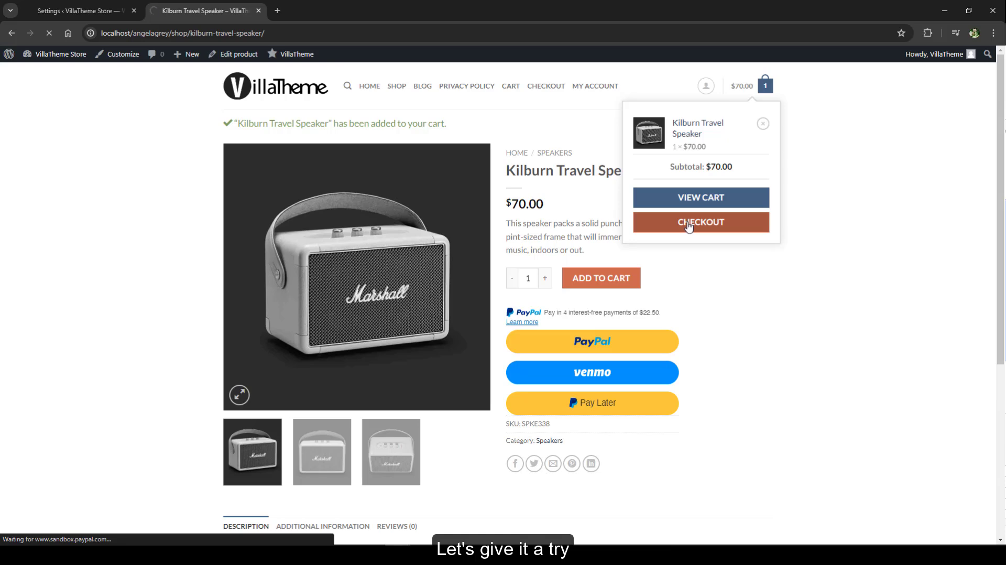
{"action": "left_click", "coordinate": [688, 223]}
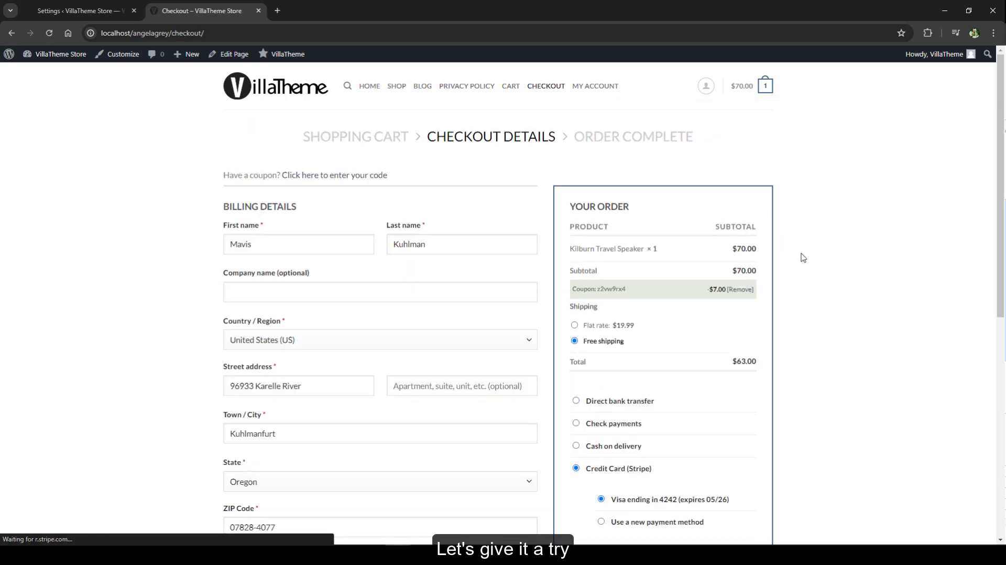
- Add the Cotton Patch Pocket Short to the cart with the 3 Payments deposit plan and check the payment methods at checkout
{"action": "left_click", "coordinate": [398, 86]}
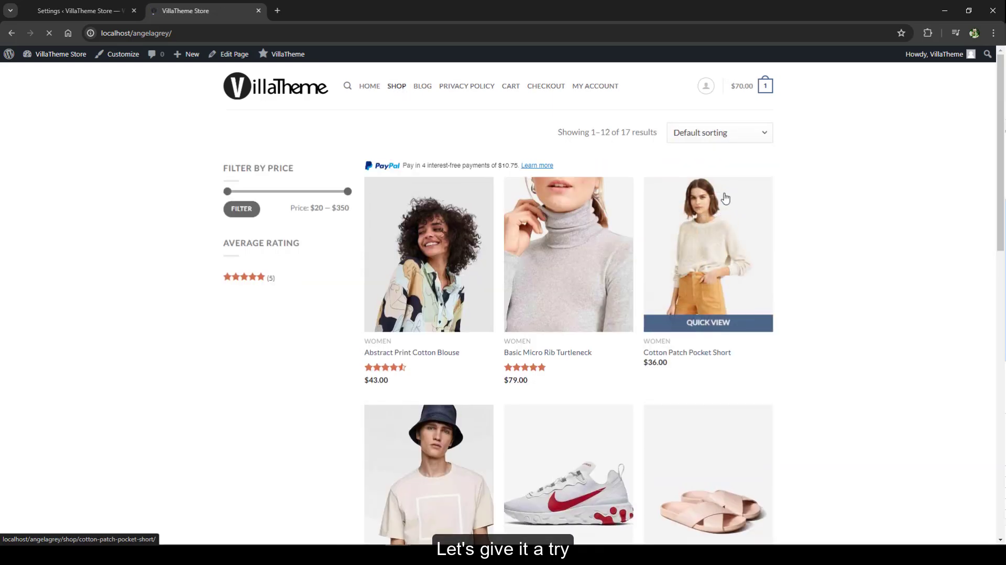
{"action": "left_click", "coordinate": [723, 201]}
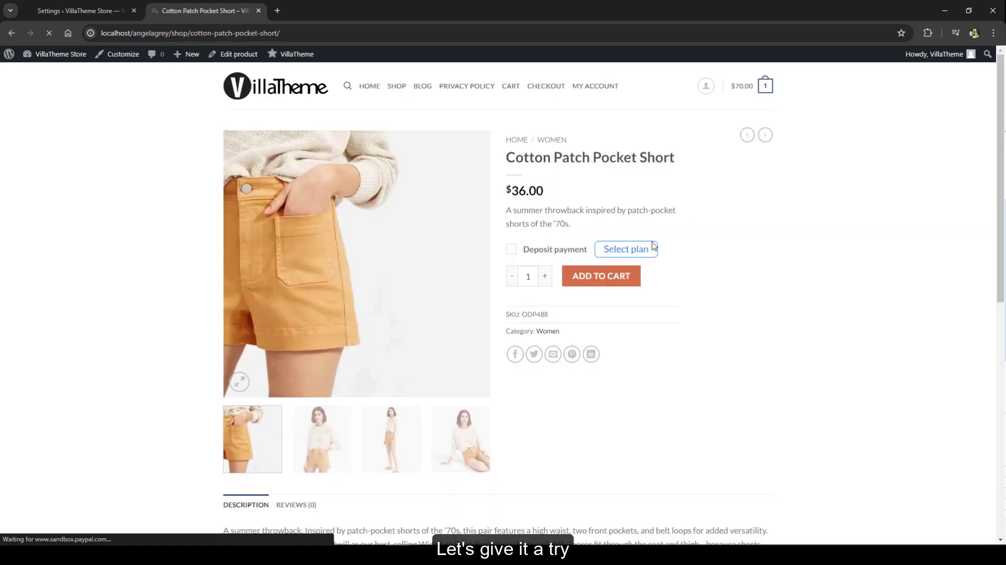
{"action": "left_click", "coordinate": [624, 252]}
{"action": "left_click", "coordinate": [669, 172]}
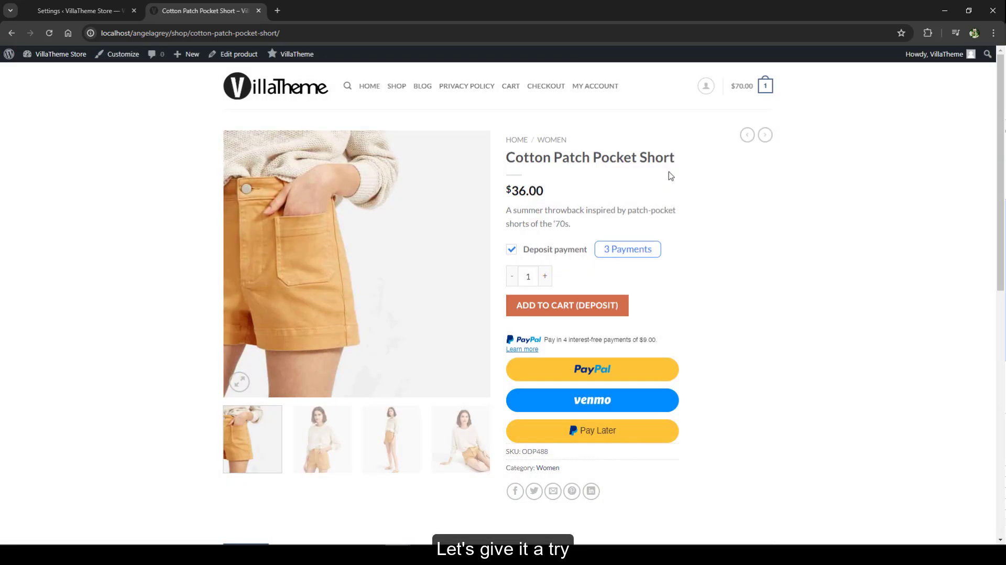
{"action": "left_click", "coordinate": [602, 298]}
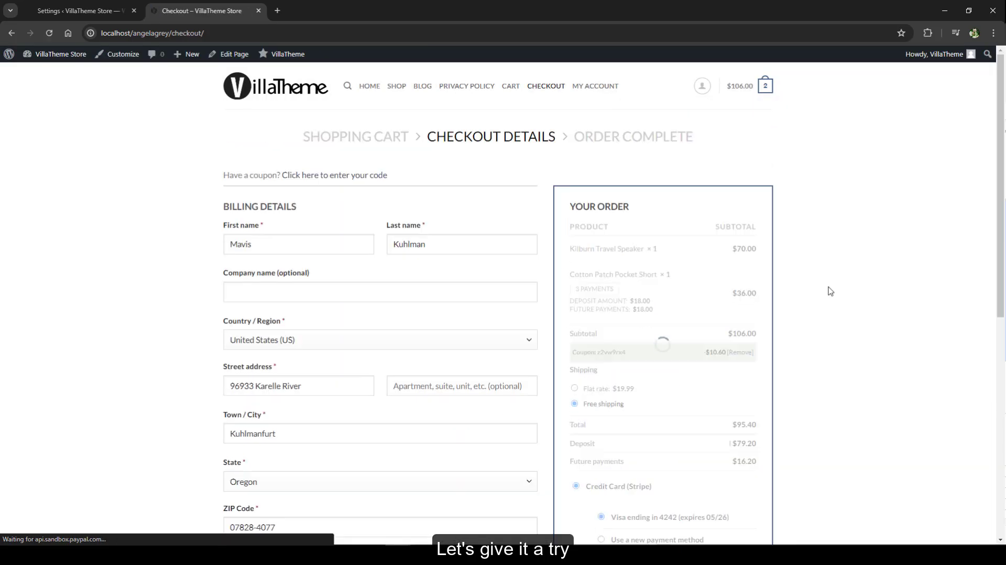
{"action": "scroll", "coordinate": [830, 291], "scroll_direction": "down", "scroll_amount": 3}
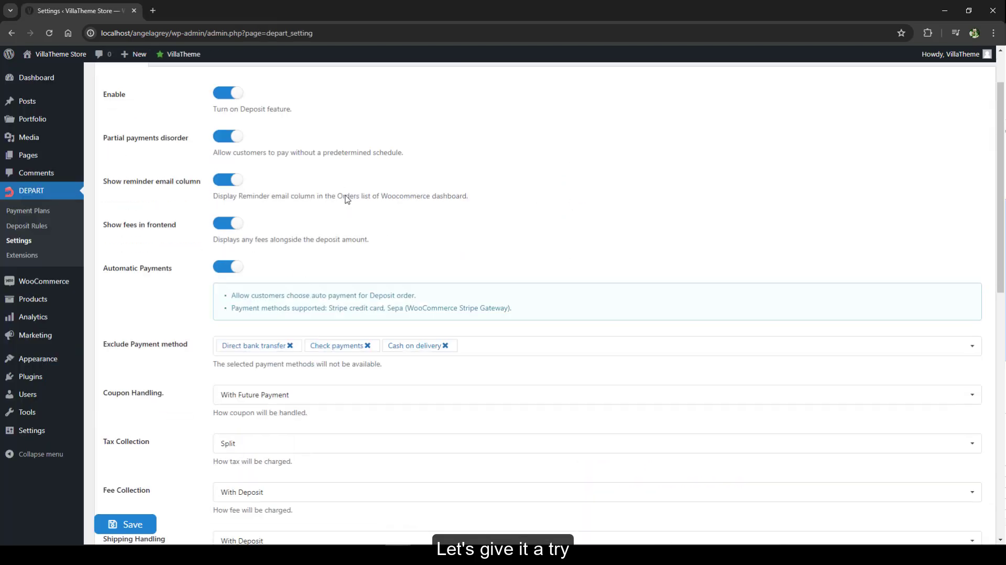
- Look at the Coupon Handling choices in the DEPART general settings without changing the selection
{"action": "scroll", "coordinate": [347, 198], "scroll_direction": "down", "scroll_amount": 3}
{"action": "left_click", "coordinate": [270, 254]}
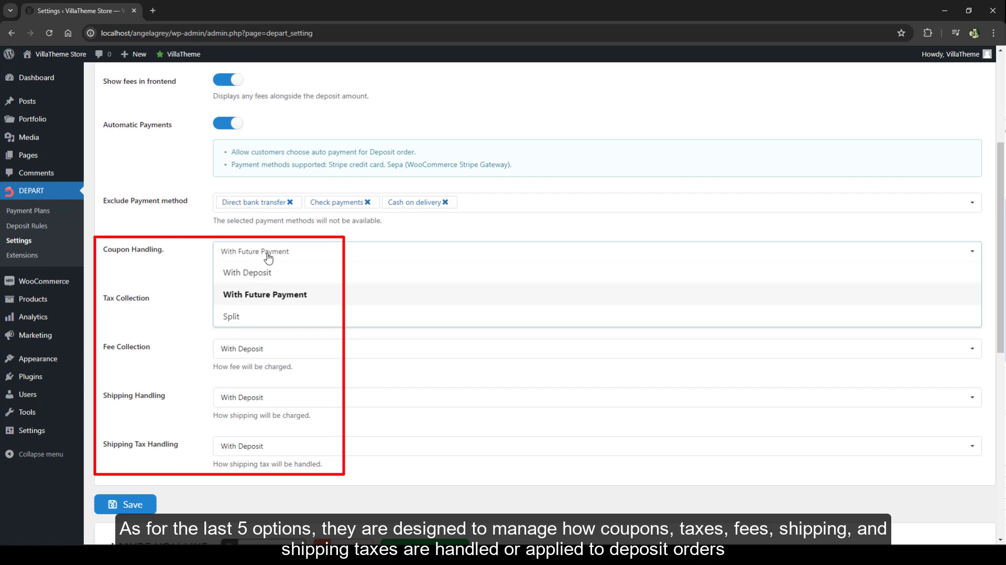
{"action": "left_click", "coordinate": [267, 256]}
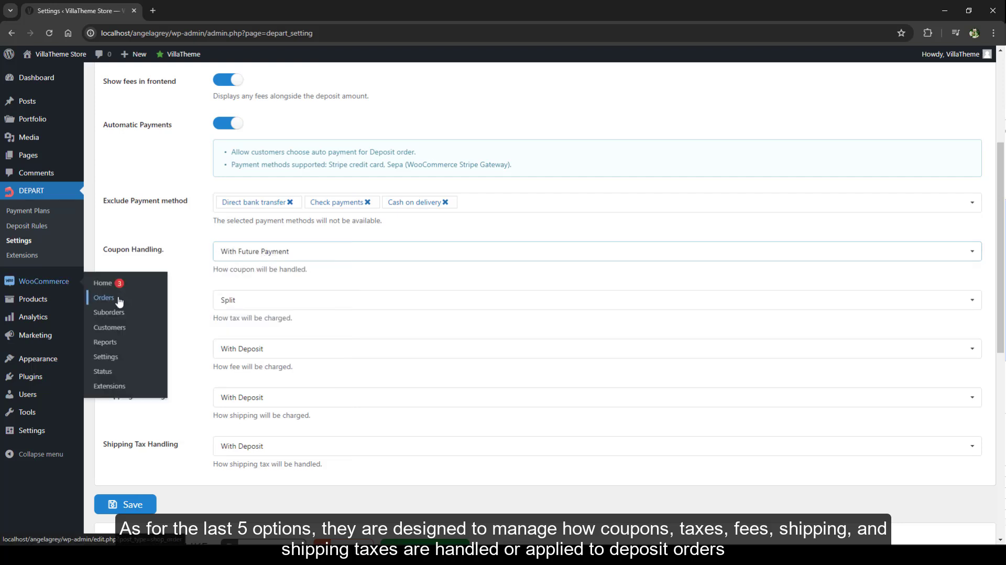
- Open the store's coupon list in a new browser tab and copy the code of the percentage discount coupon
{"action": "mouse_move", "coordinate": [24, 335]}
{"action": "middle_click", "coordinate": [100, 355]}
{"action": "left_click", "coordinate": [195, 11]}
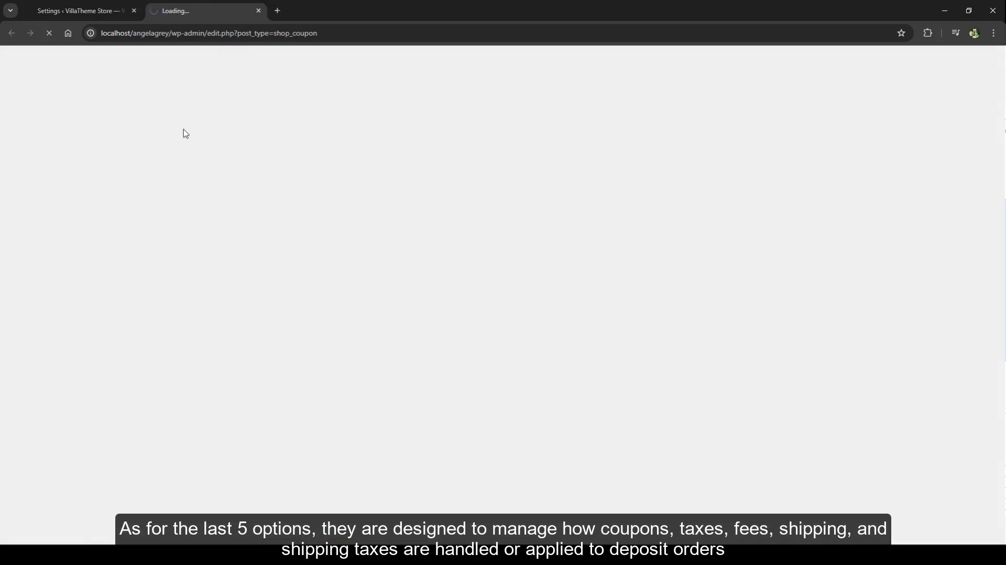
{"action": "left_click_drag", "start_coordinate": [151, 200], "coordinate": [118, 200]}
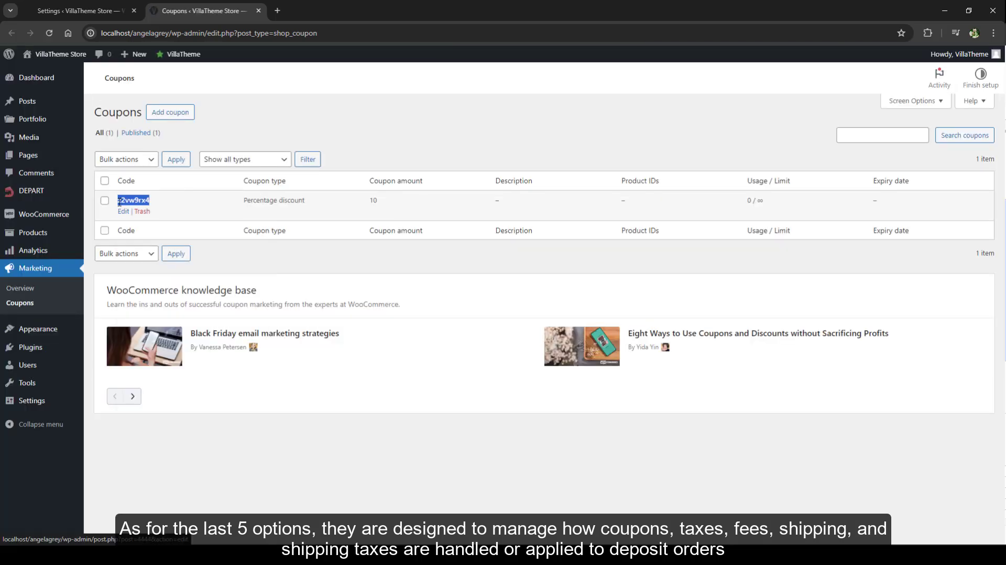
{"action": "right_click", "coordinate": [118, 201]}
{"action": "left_click", "coordinate": [145, 315]}
- Open the storefront, add the Abstract Print Cotton Blouse with the 3 Payments deposit plan to the cart, and go to checkout
{"action": "mouse_move", "coordinate": [58, 54]}
{"action": "left_click", "coordinate": [37, 68]}
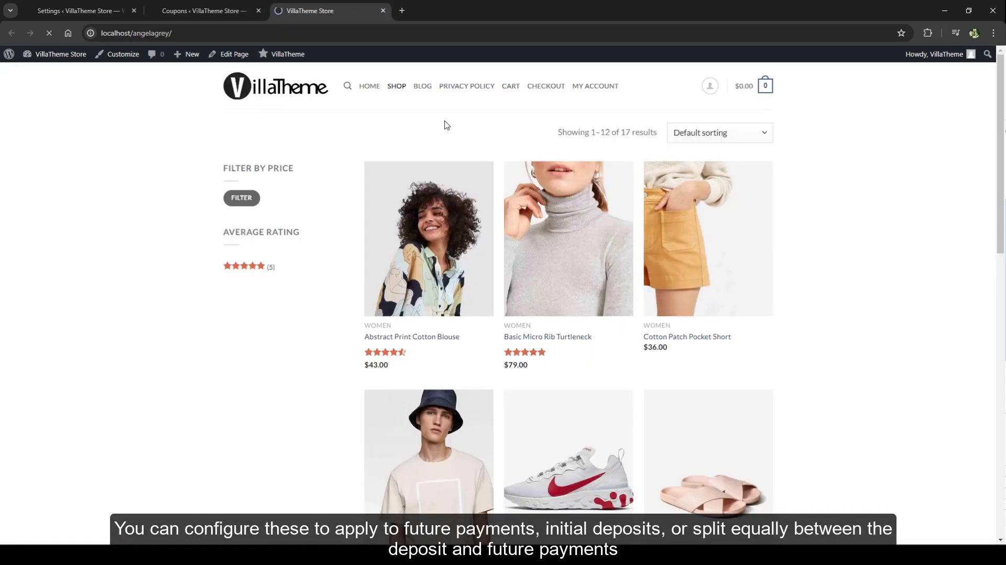
{"action": "left_click", "coordinate": [419, 219]}
{"action": "left_click", "coordinate": [635, 287]}
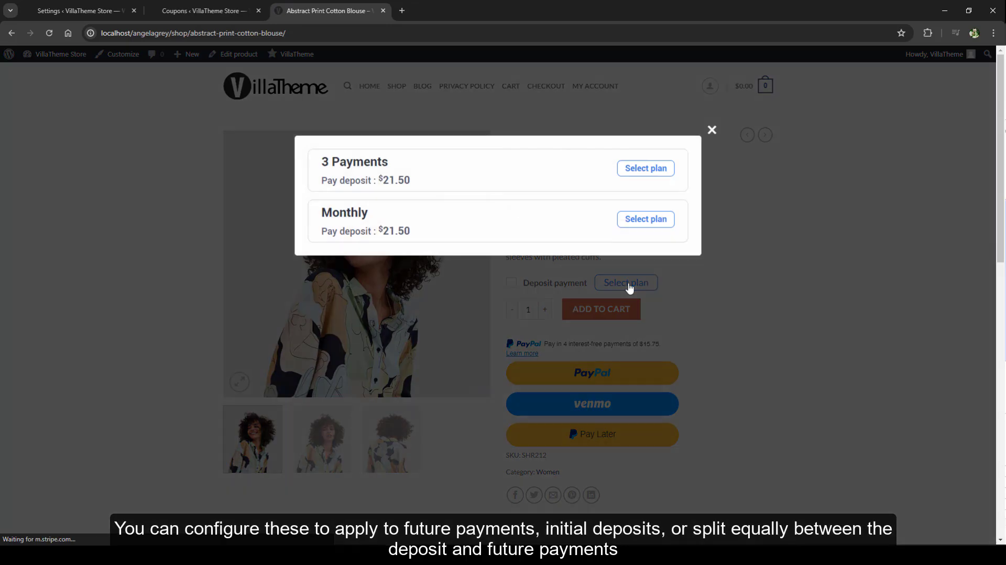
{"action": "left_click", "coordinate": [461, 183]}
{"action": "left_click", "coordinate": [646, 168]}
{"action": "left_click", "coordinate": [587, 337]}
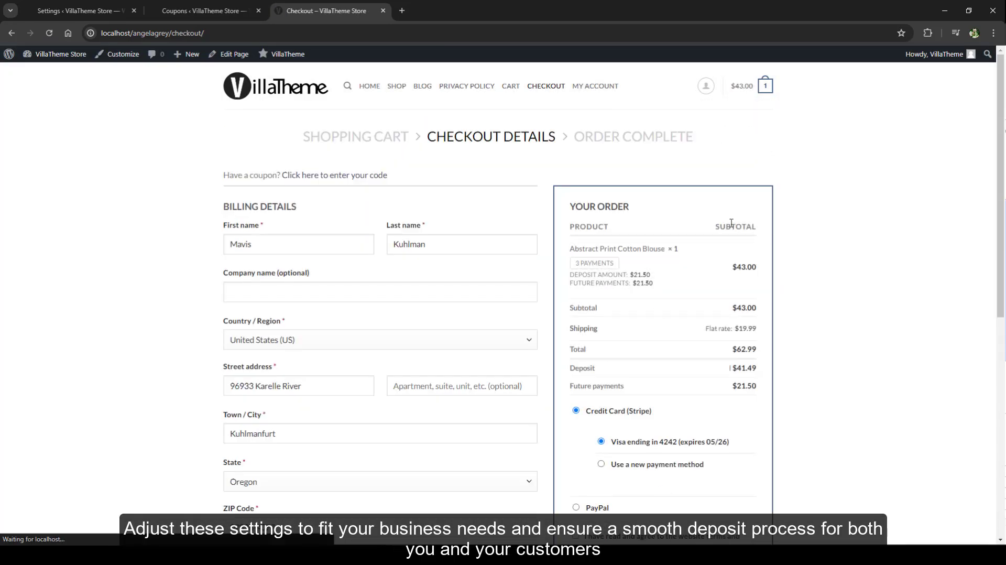
- Apply the copied coupon code z2vw9rx4 to the order at checkout
{"action": "left_click", "coordinate": [335, 174]}
{"action": "right_click", "coordinate": [290, 216]}
{"action": "left_click", "coordinate": [321, 317]}
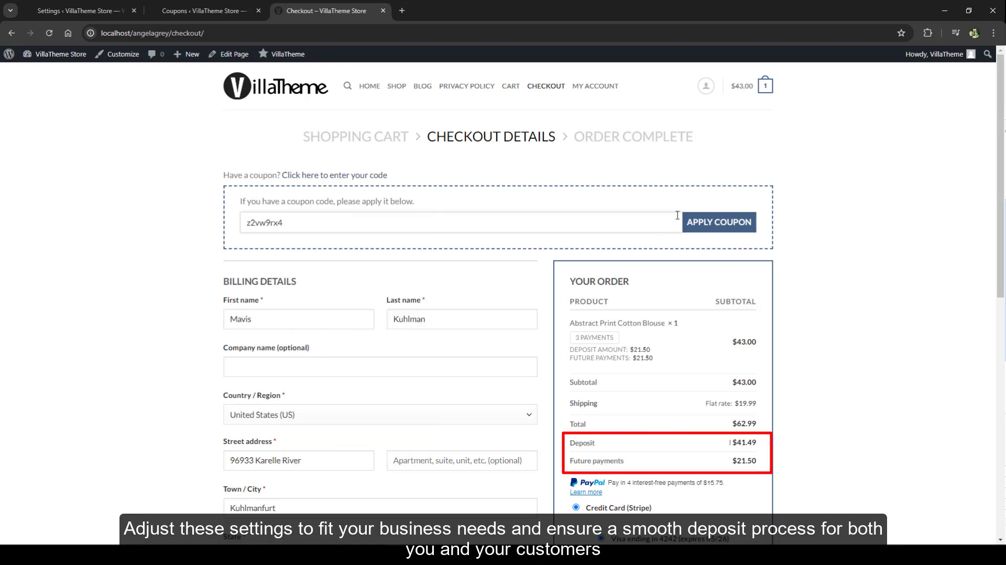
{"action": "left_click", "coordinate": [719, 222]}
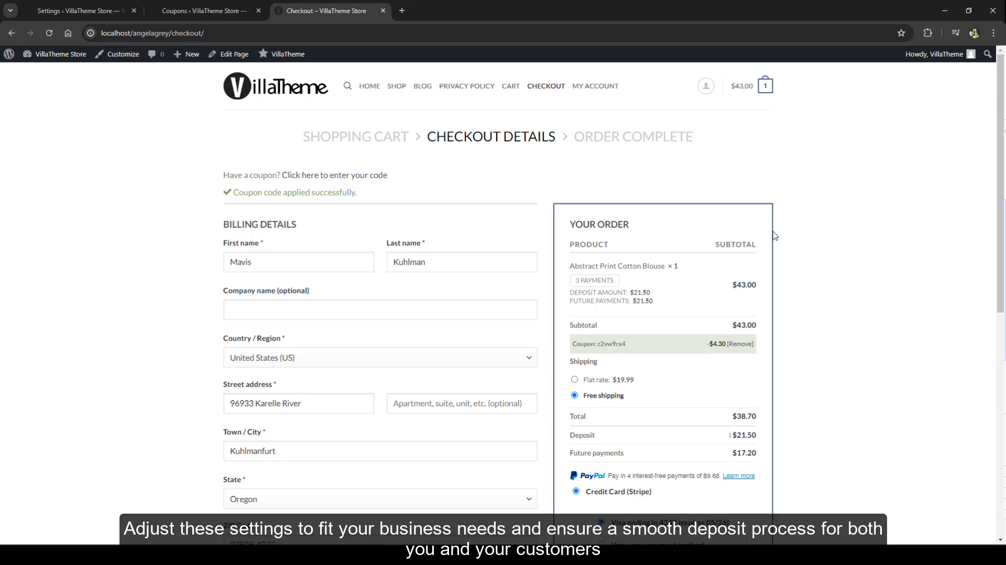
- Set Coupon Handling to With Deposit in the DEPART settings, save, and reload the checkout to check the deposit and future payments
{"action": "left_click", "coordinate": [94, 6]}
{"action": "left_click", "coordinate": [267, 251]}
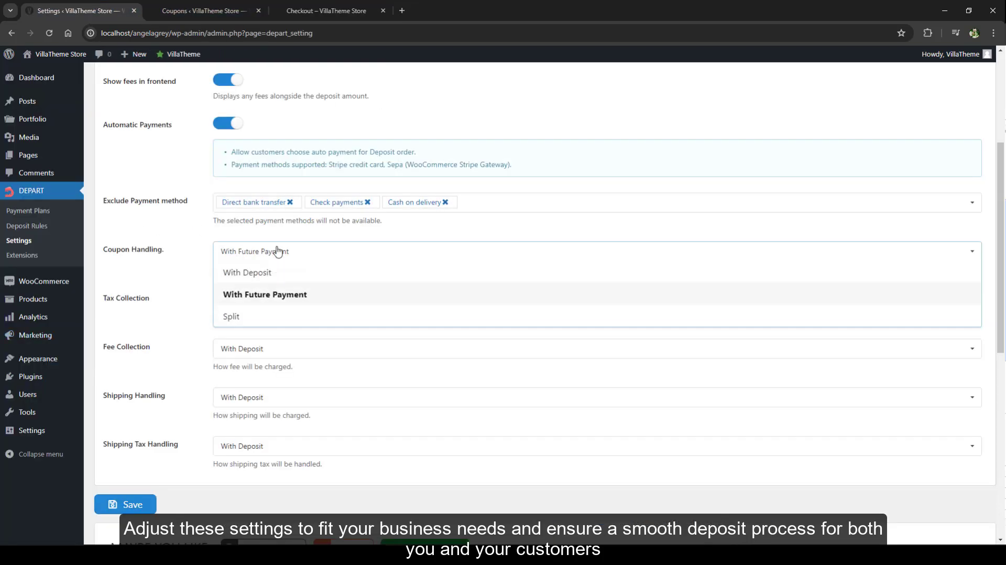
{"action": "left_click", "coordinate": [265, 272]}
{"action": "left_click", "coordinate": [126, 503]}
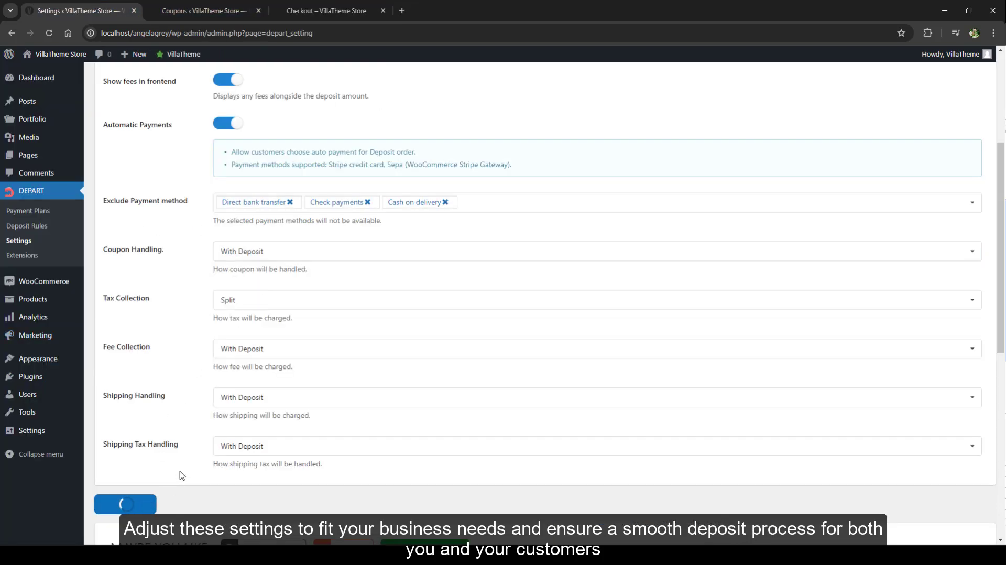
{"action": "left_click", "coordinate": [325, 10]}
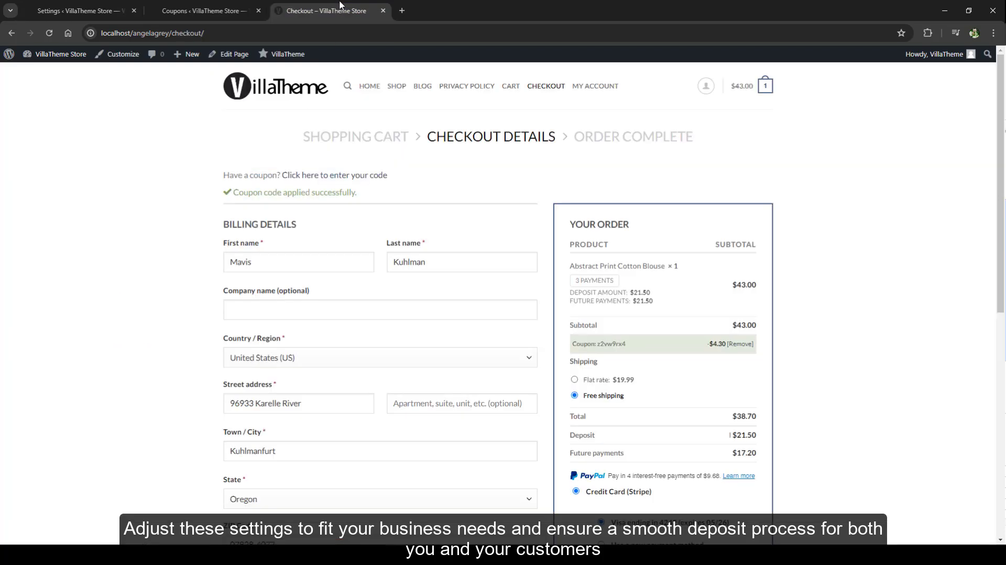
{"action": "left_click", "coordinate": [53, 35]}
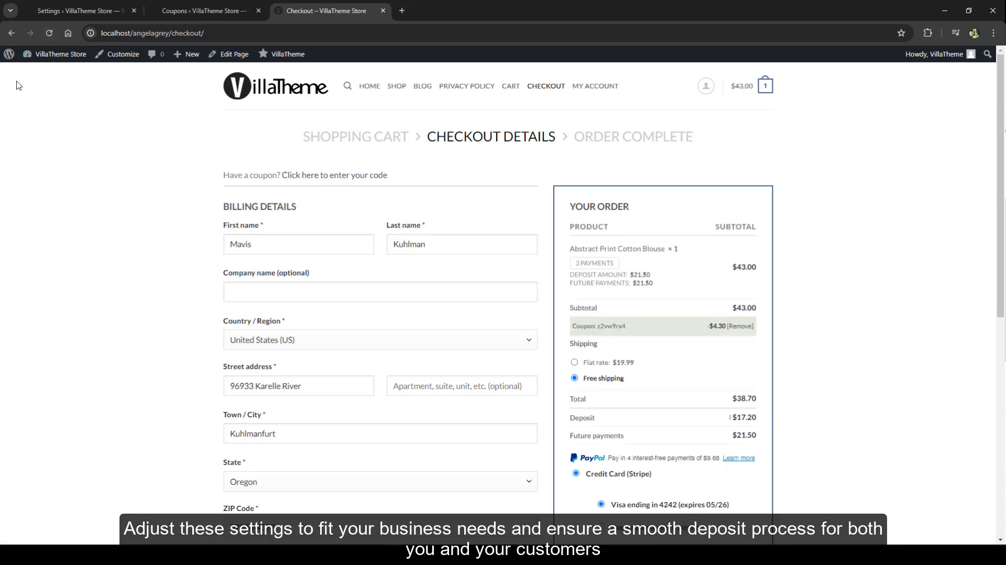
- Set Coupon Handling to Split in the DEPART settings, save, and return to the checkout page
{"action": "left_click", "coordinate": [76, 11]}
{"action": "left_click", "coordinate": [236, 250]}
{"action": "left_click", "coordinate": [230, 313]}
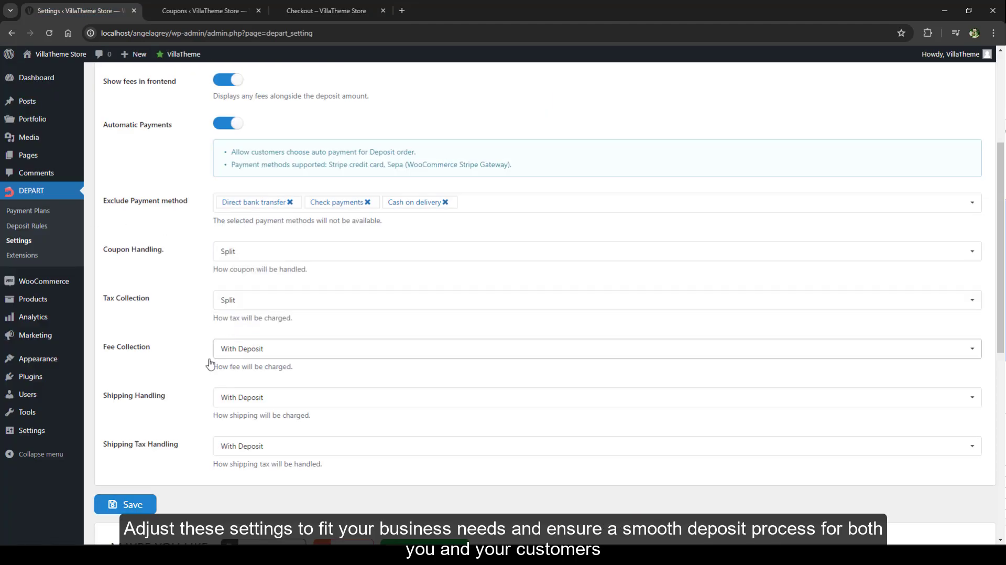
{"action": "left_click", "coordinate": [128, 504]}
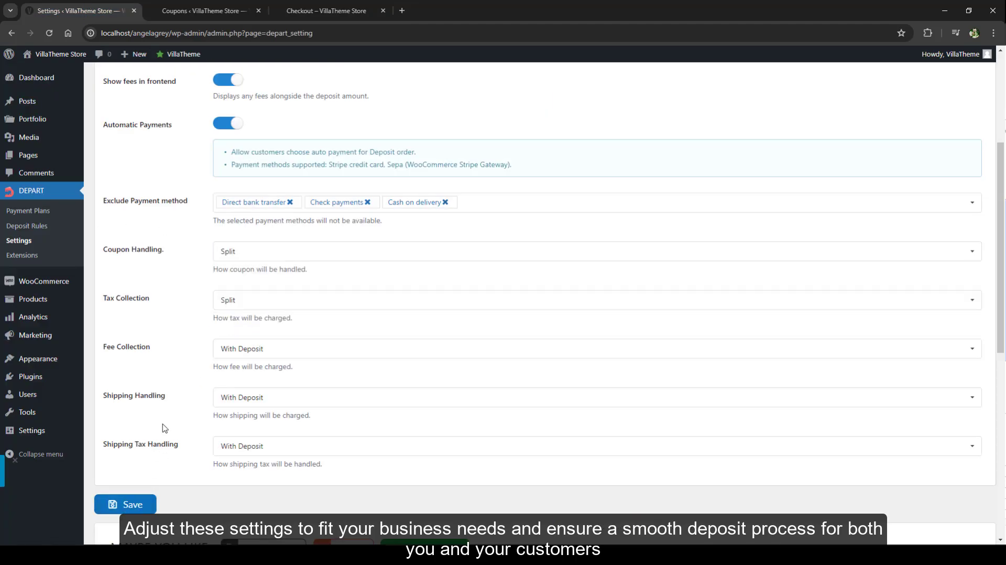
{"action": "left_click", "coordinate": [326, 10]}
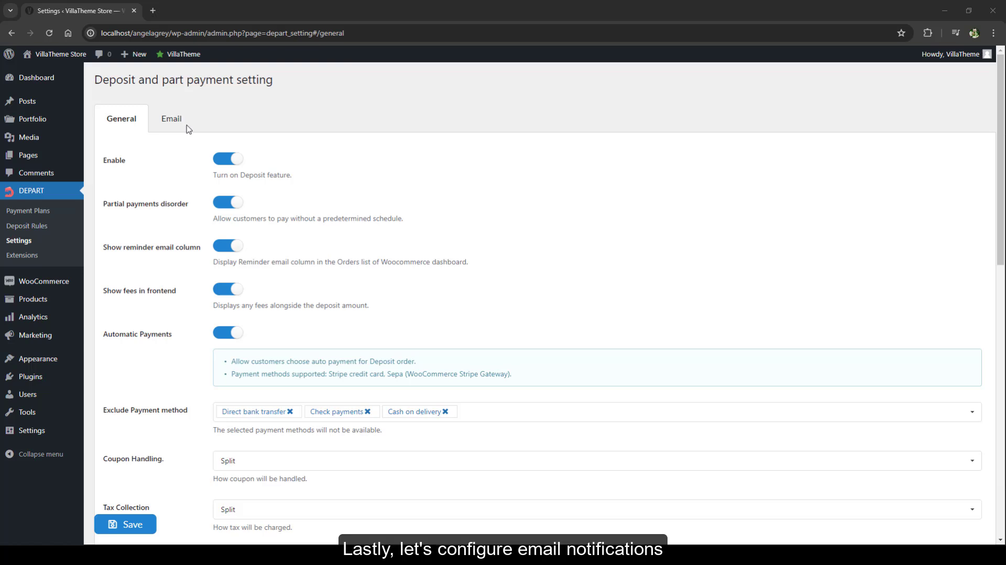
- Open the Partial payment received email for editing from the DEPART email settings and view the placeholders available for its heading and text
{"action": "left_click", "coordinate": [172, 119]}
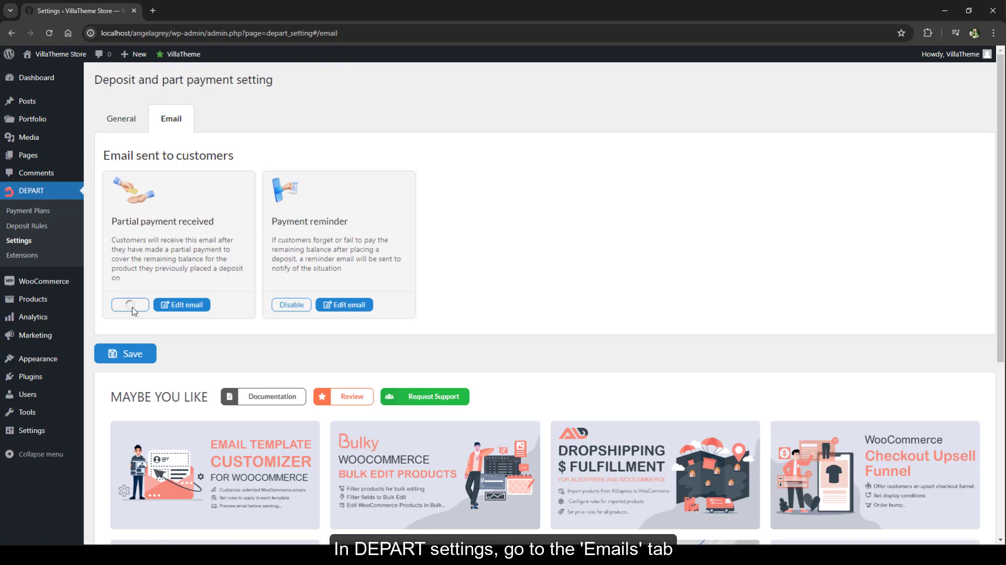
{"action": "left_click", "coordinate": [194, 304]}
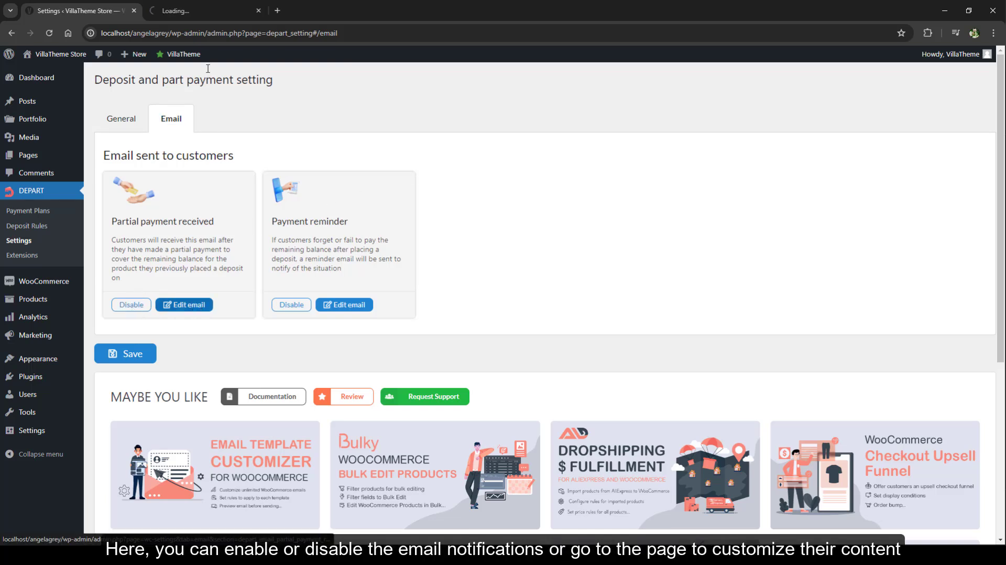
{"action": "left_click", "coordinate": [209, 12]}
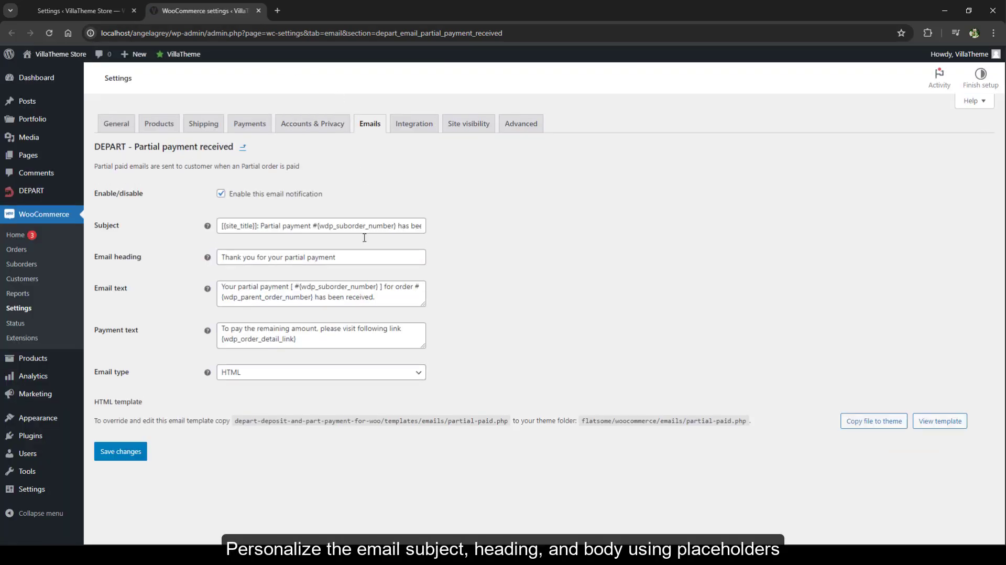
{"action": "mouse_move", "coordinate": [208, 261]}
{"action": "mouse_move", "coordinate": [208, 291]}
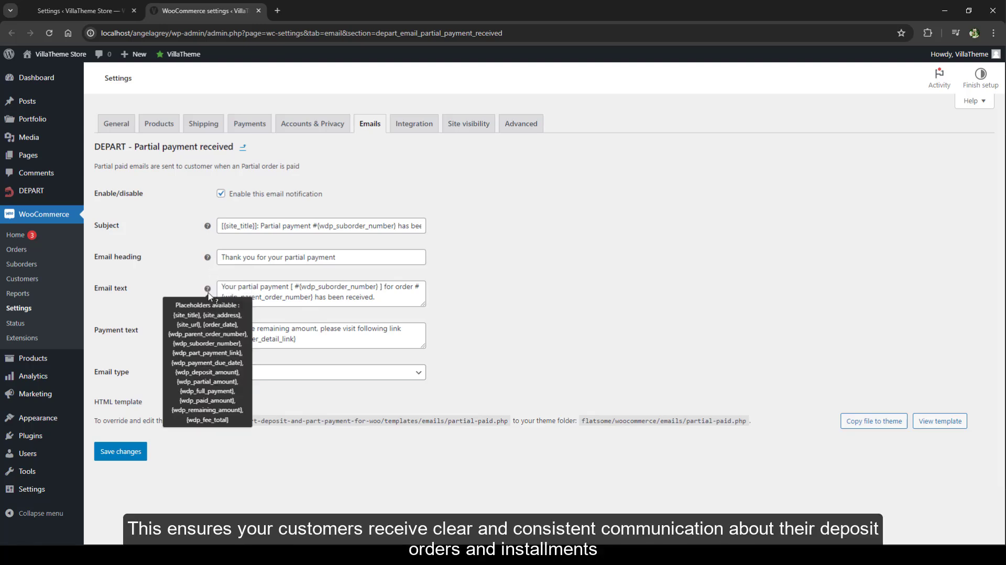
- Open the Payment reminder email for editing from the DEPART email settings
{"action": "left_click", "coordinate": [78, 10]}
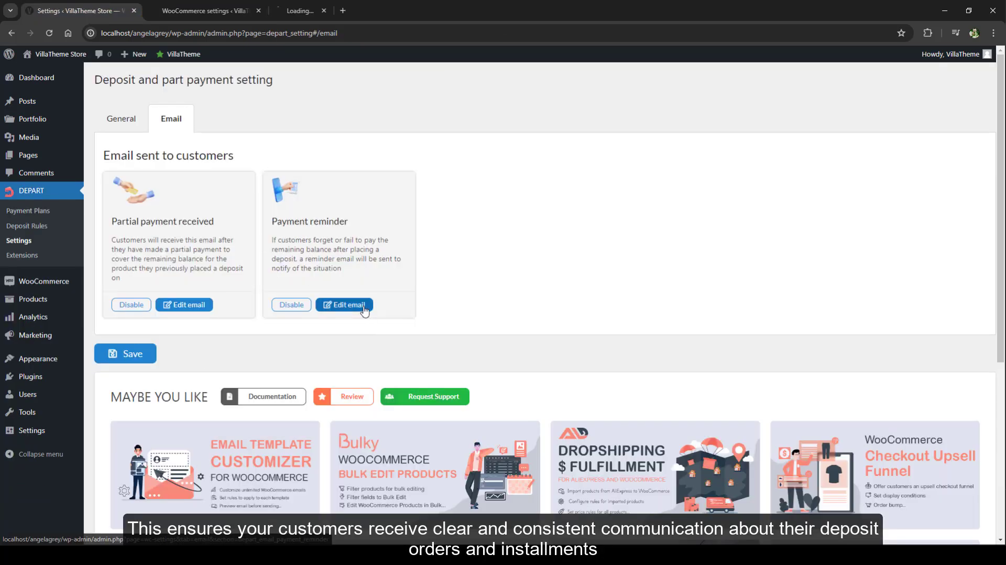
{"action": "middle_click", "coordinate": [344, 304]}
{"action": "left_click", "coordinate": [322, 6]}
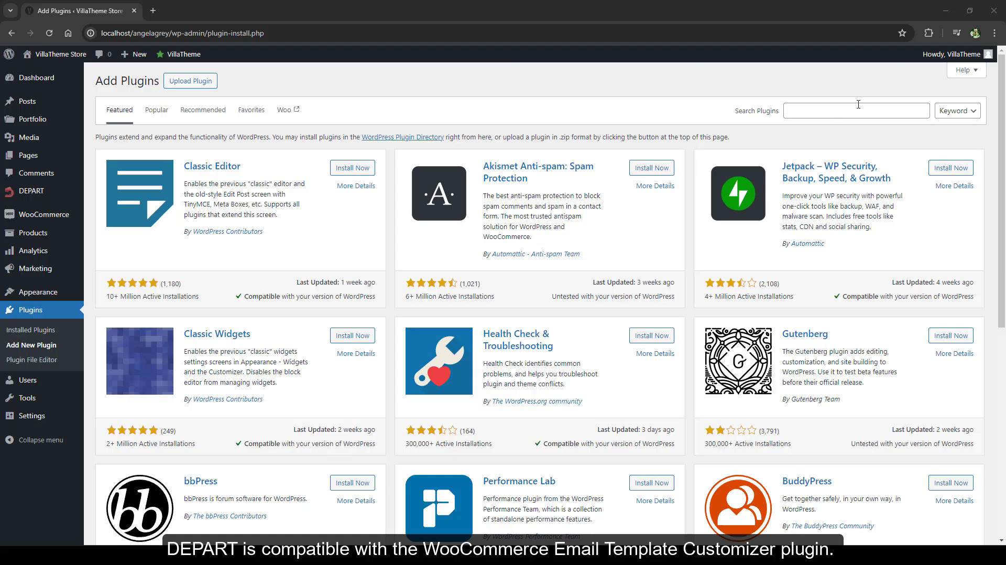
- Search the plugin directory for "email template customizer", then install and activate Email Template Customizer for WooCommerce
{"action": "left_click", "coordinate": [858, 105]}
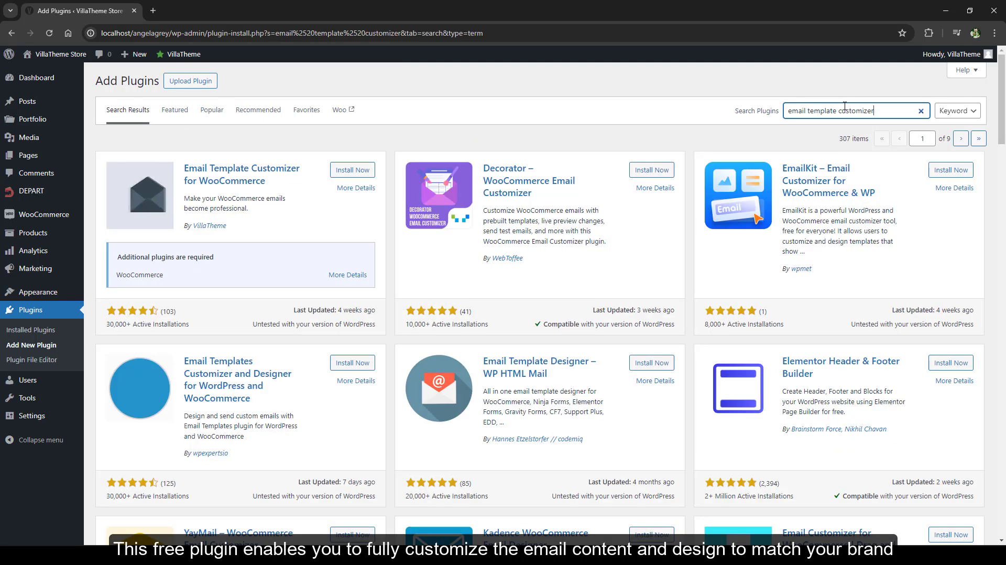
{"action": "left_click", "coordinate": [337, 171]}
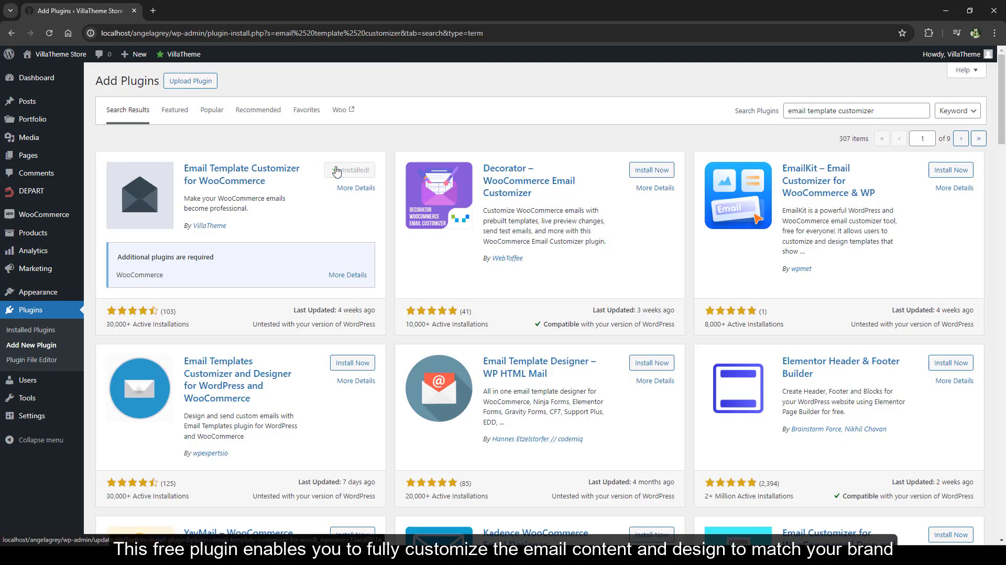
{"action": "left_click", "coordinate": [338, 170]}
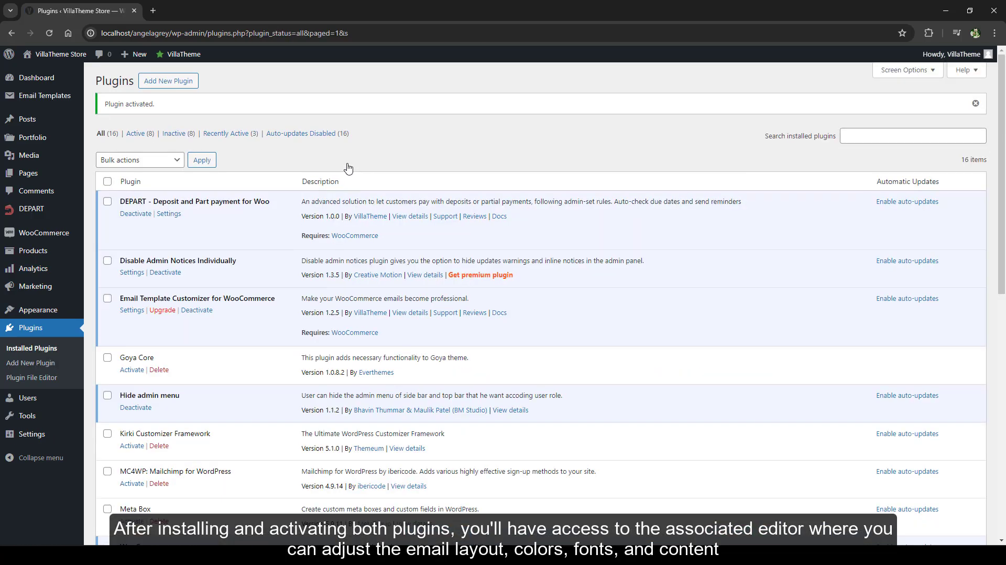
- Open the DEPART Payment reminder and Partial payment received templates from the Email Templates list and review both email layouts
{"action": "mouse_move", "coordinate": [160, 54]}
{"action": "left_click", "coordinate": [172, 89]}
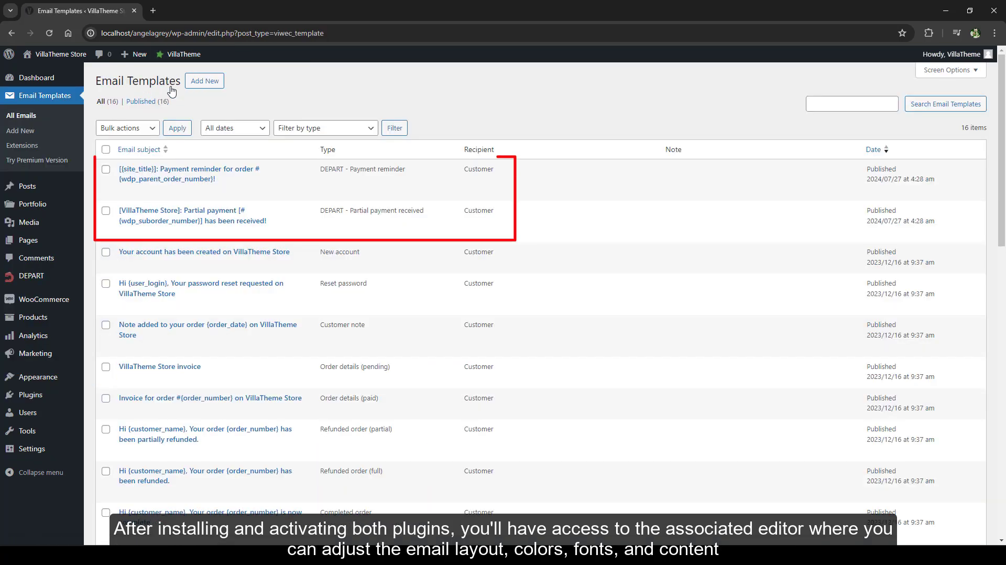
{"action": "left_click", "coordinate": [142, 179], "text": "ctrl"}
{"action": "left_click", "coordinate": [142, 212]}
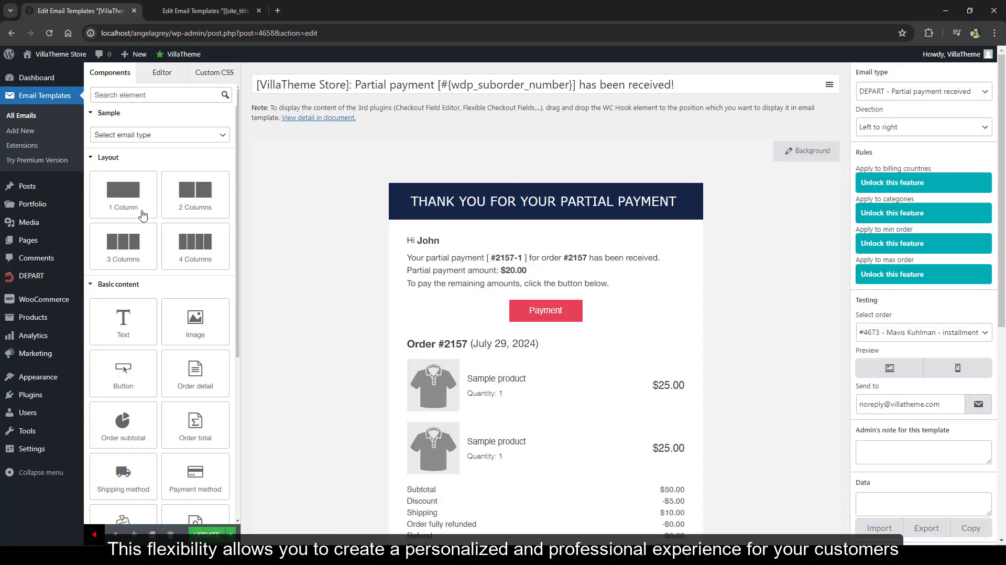
{"action": "scroll", "coordinate": [283, 209], "scroll_direction": "down", "scroll_amount": 8}
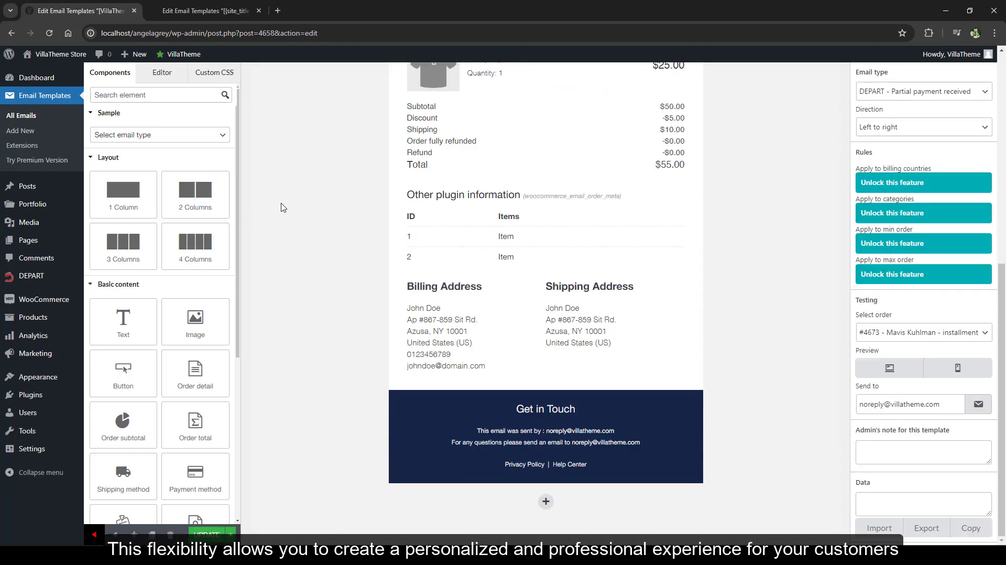
{"action": "key", "text": "ctrl+Tab"}
{"action": "scroll", "coordinate": [267, 132], "scroll_direction": "down", "scroll_amount": 8}
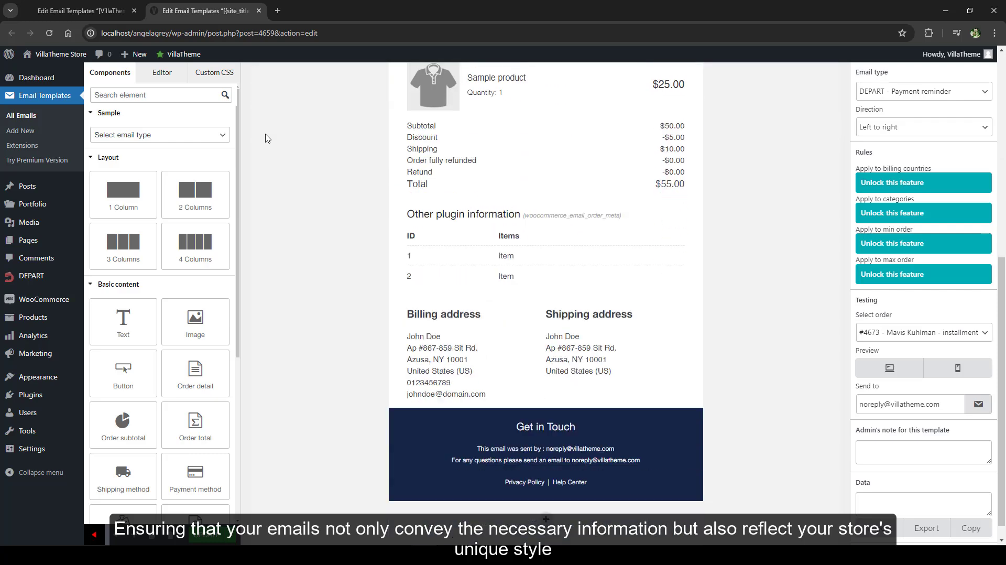
- Open the Partial payment received email template for editing by way of the DEPART email settings
{"action": "mouse_move", "coordinate": [42, 272]}
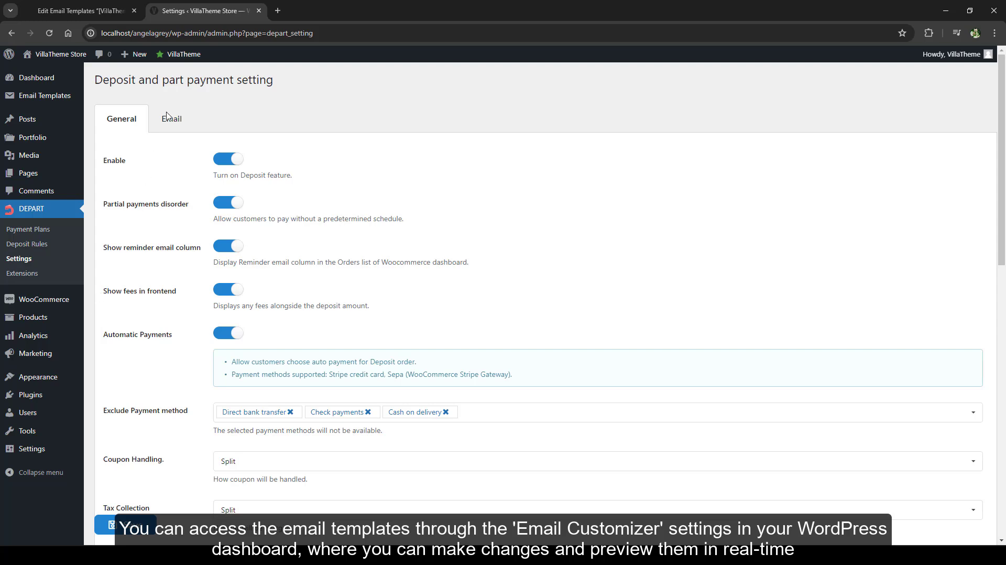
{"action": "left_click", "coordinate": [168, 118]}
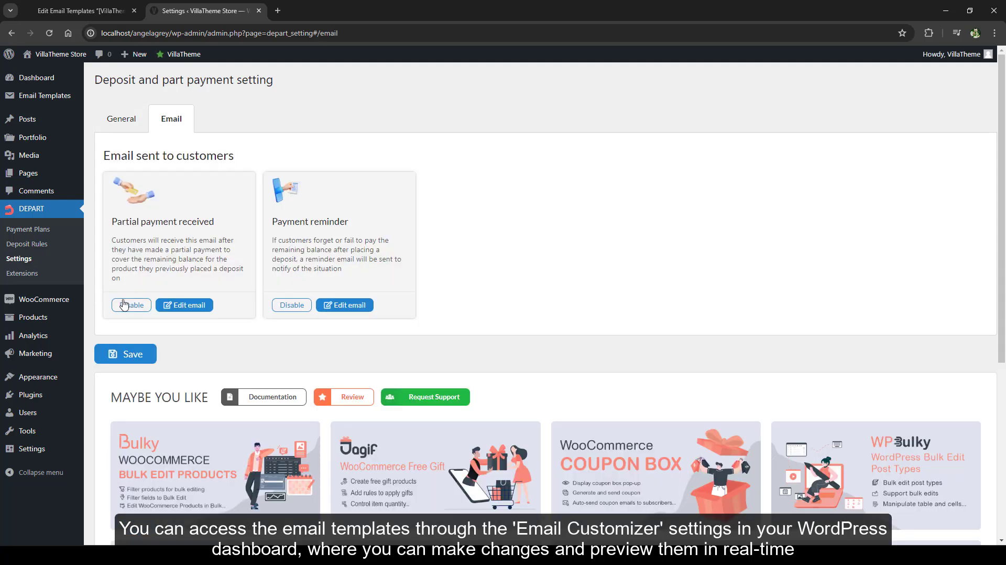
{"action": "left_click", "coordinate": [174, 305]}
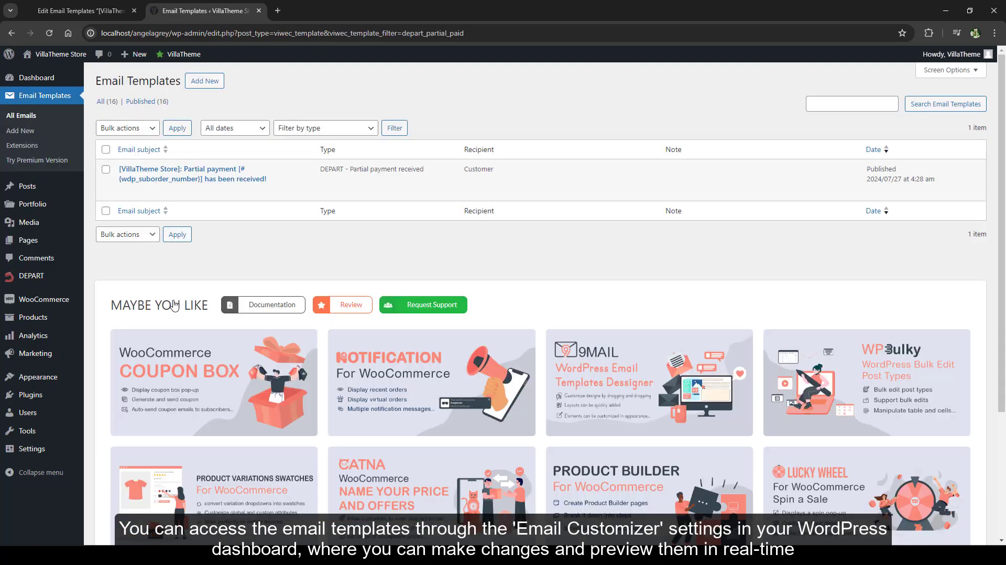
{"action": "left_click", "coordinate": [228, 182]}
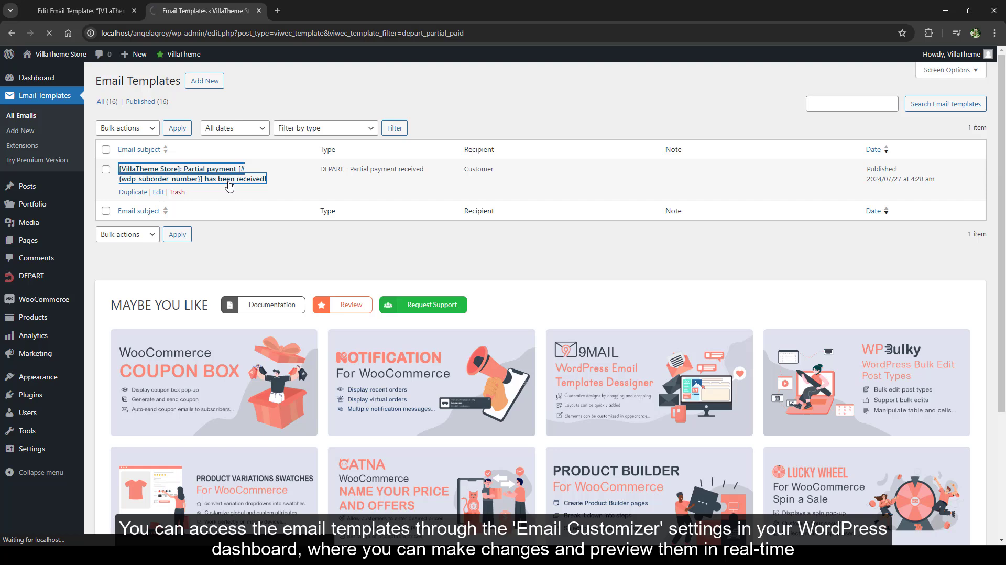